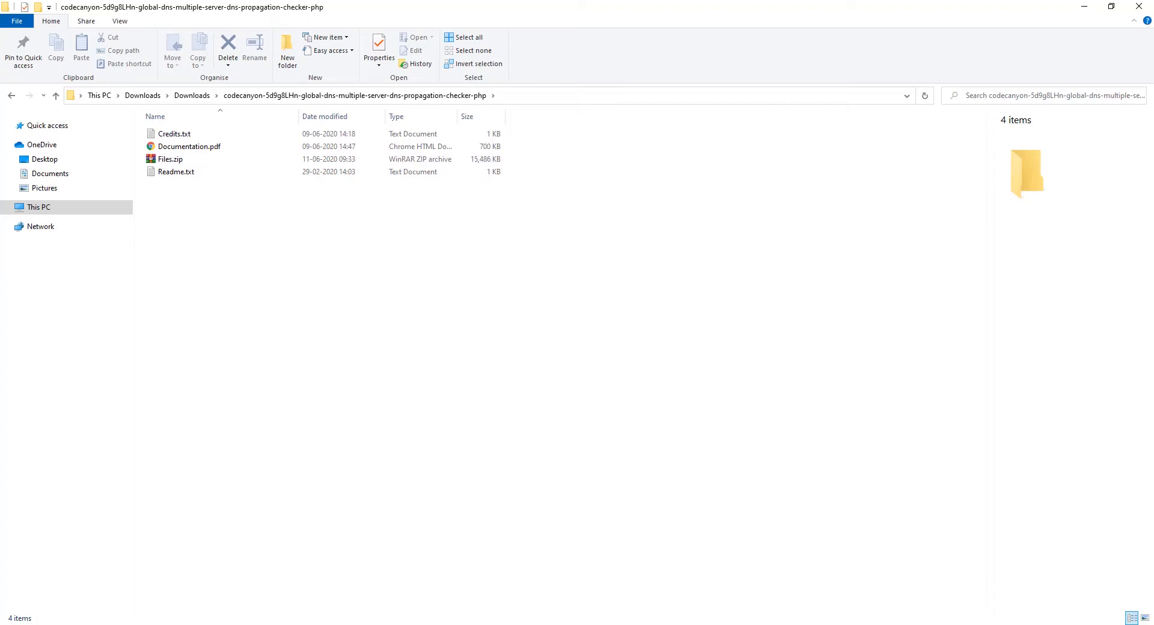
Step: Switch to the cPanel tab in Chrome and open File Manager at the home directory
key(alt+Tab)
click(97, 149)
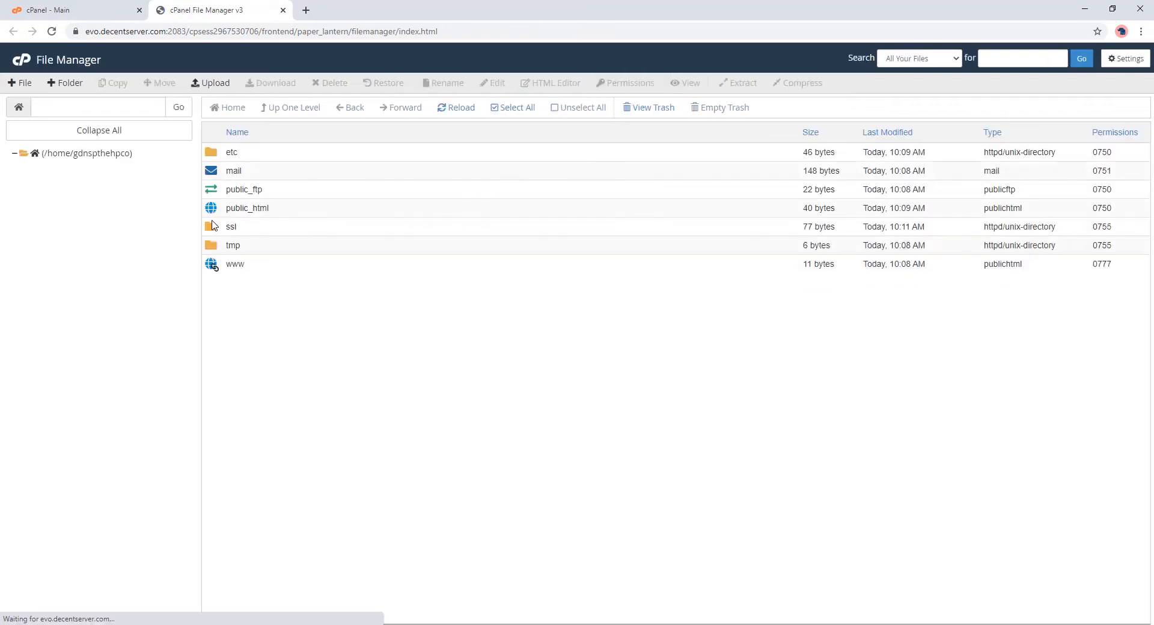
Step: Upload Files.zip from Downloads into public_html, then close the finished upload page
double_click(215, 210)
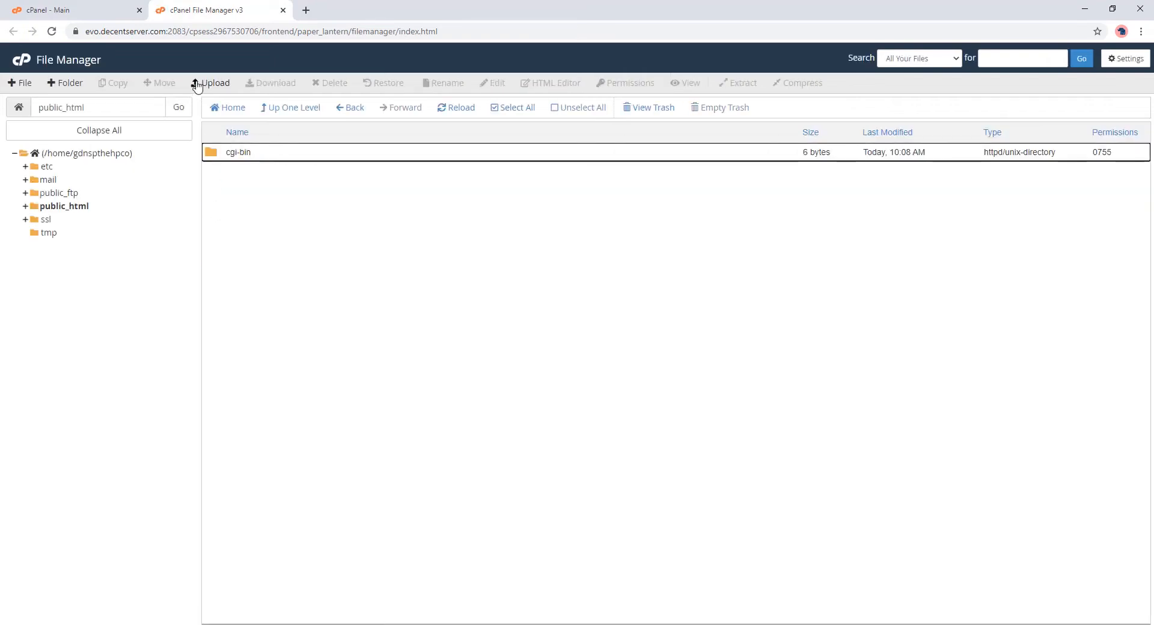
click(198, 85)
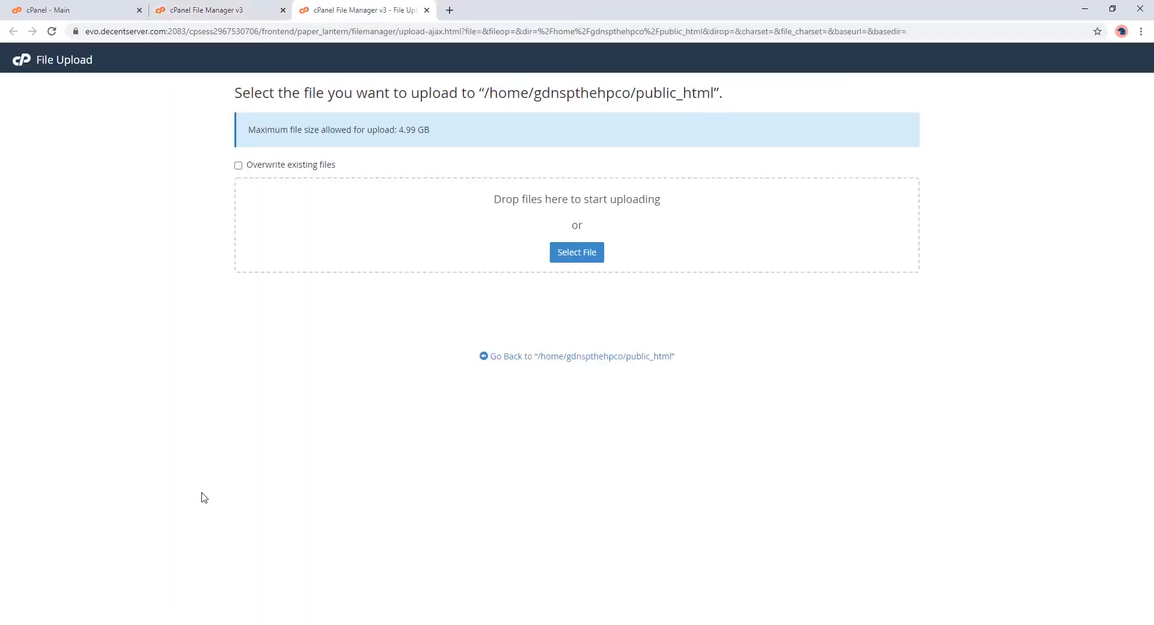
click(163, 624)
drag(180, 158, 409, 265)
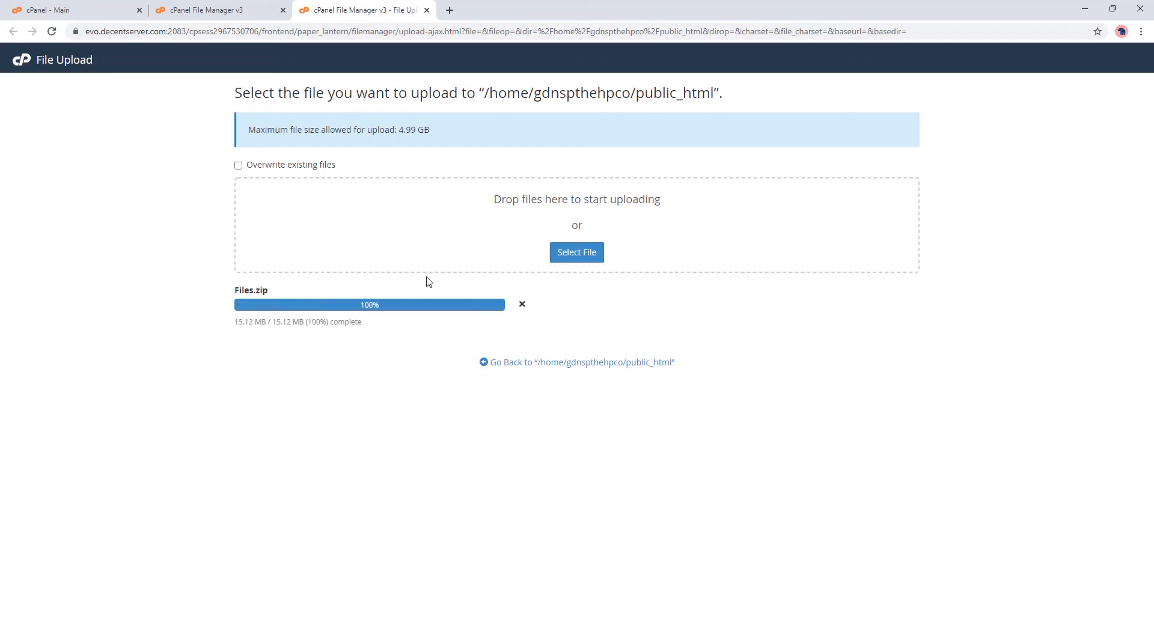
click(427, 11)
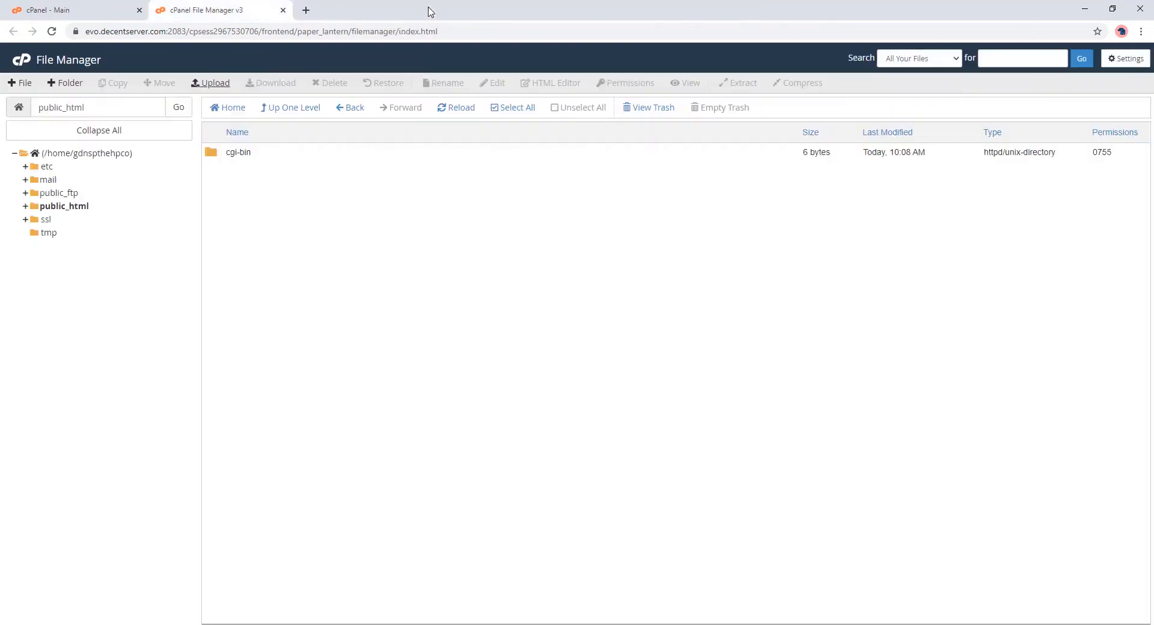
Step: Refresh the listing and extract Files.zip into public_html
click(445, 107)
right_click(227, 176)
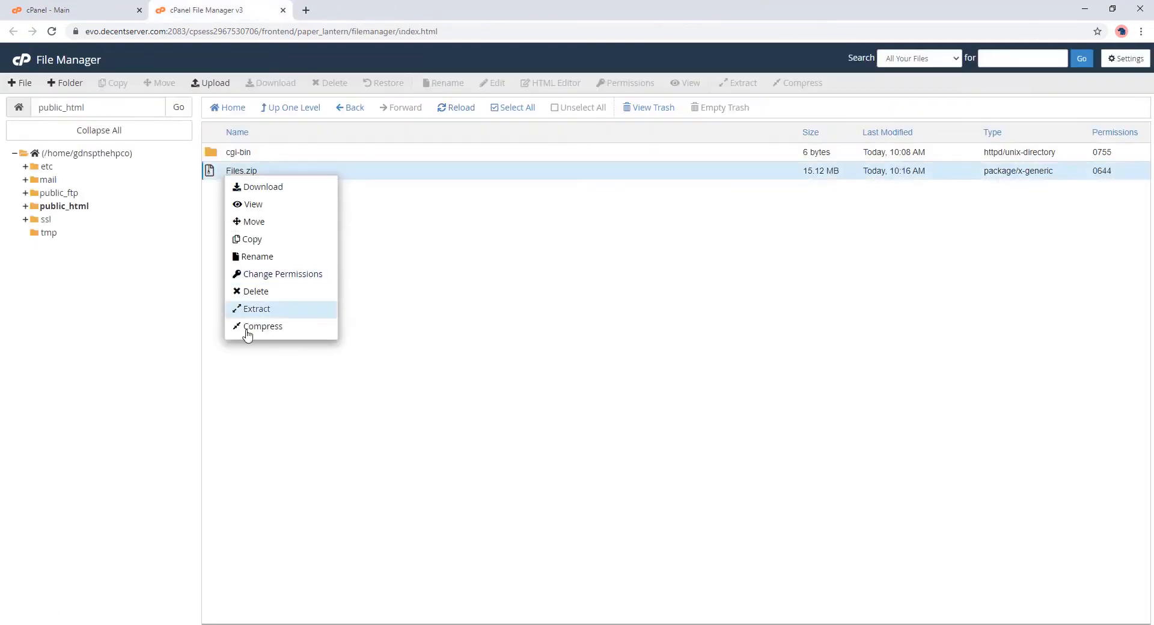
click(256, 310)
click(656, 397)
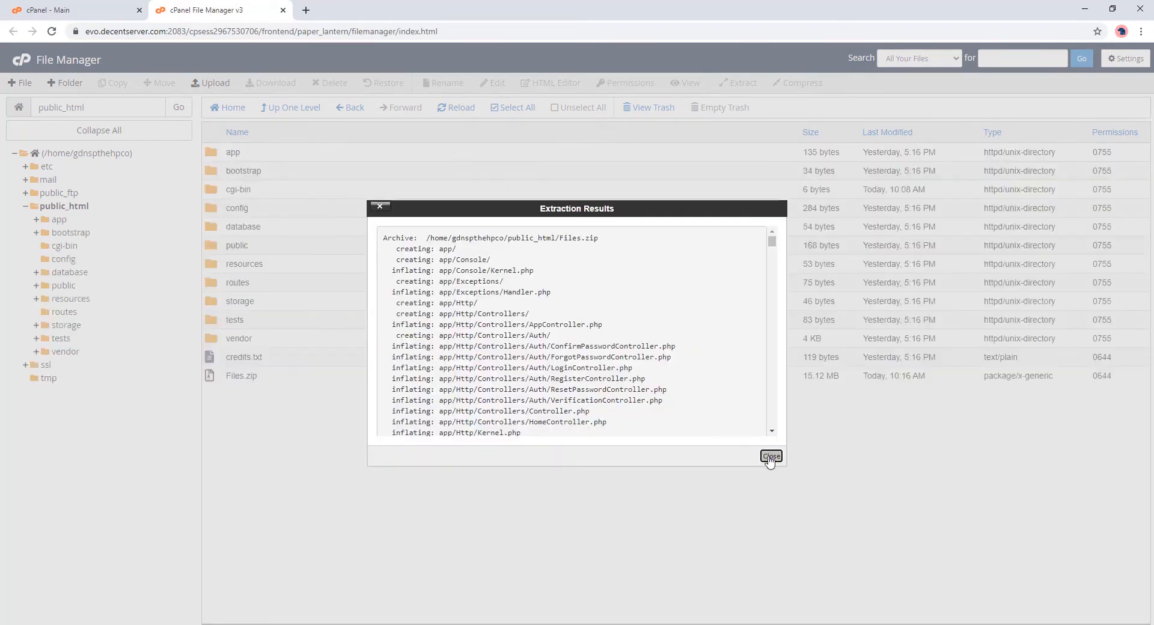
click(772, 460)
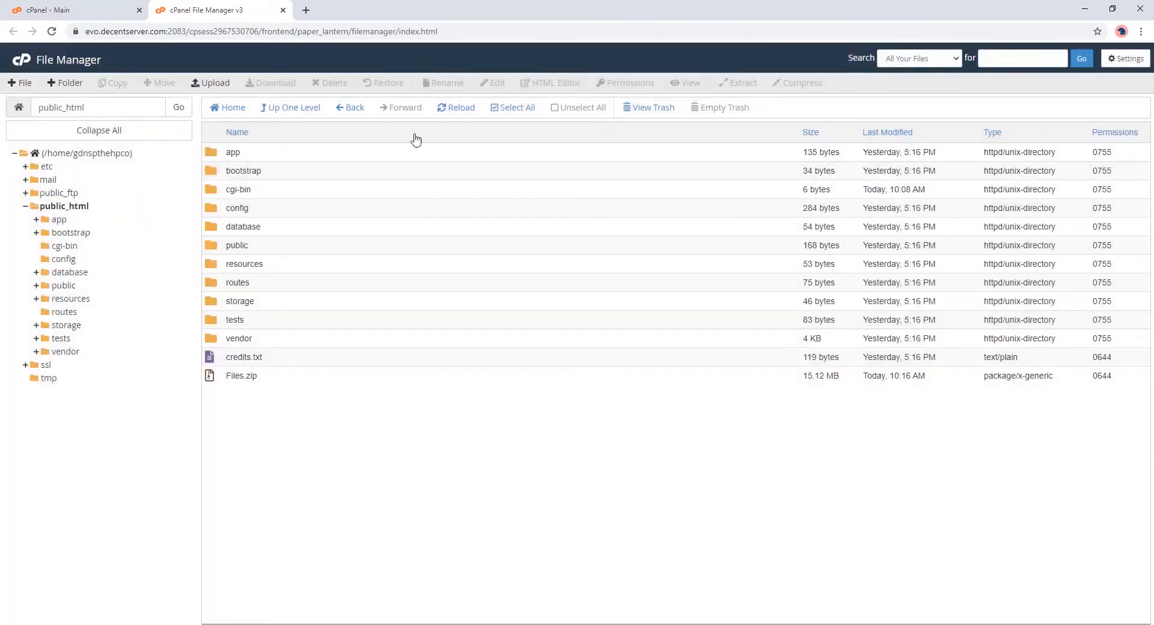
Step: Permanently delete Files.zip, skipping the trash, and return to the cPanel dashboard
right_click(211, 379)
click(243, 491)
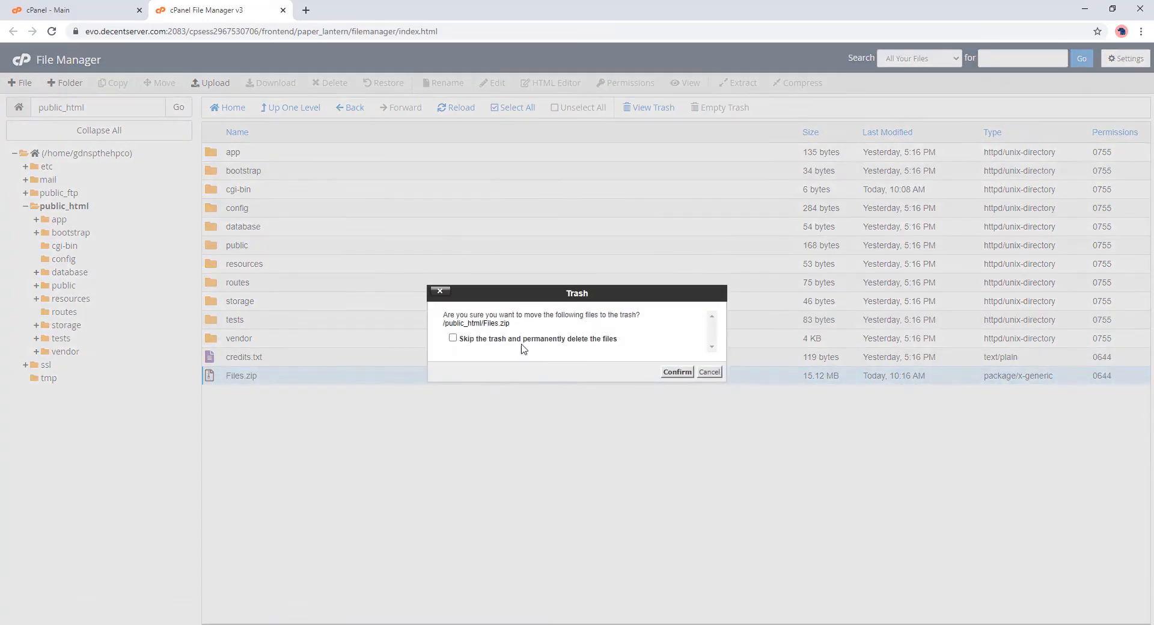
click(522, 340)
click(673, 373)
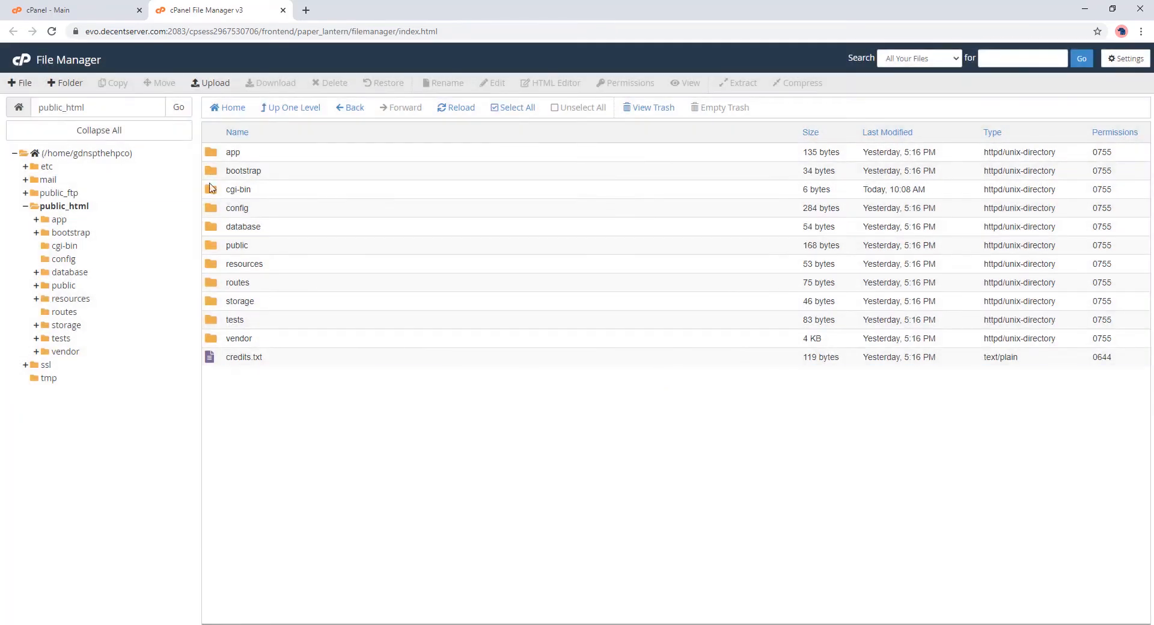
click(93, 10)
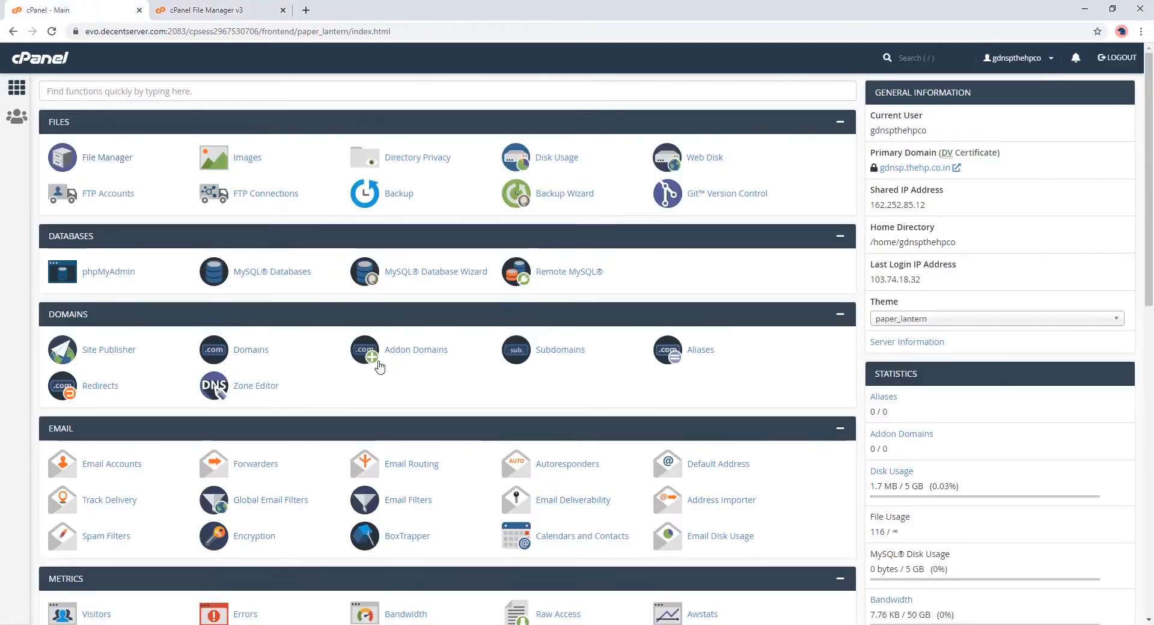
Step: Open the primary domain's installer and copy the Item Purchase Code from the license .txt
click(903, 168)
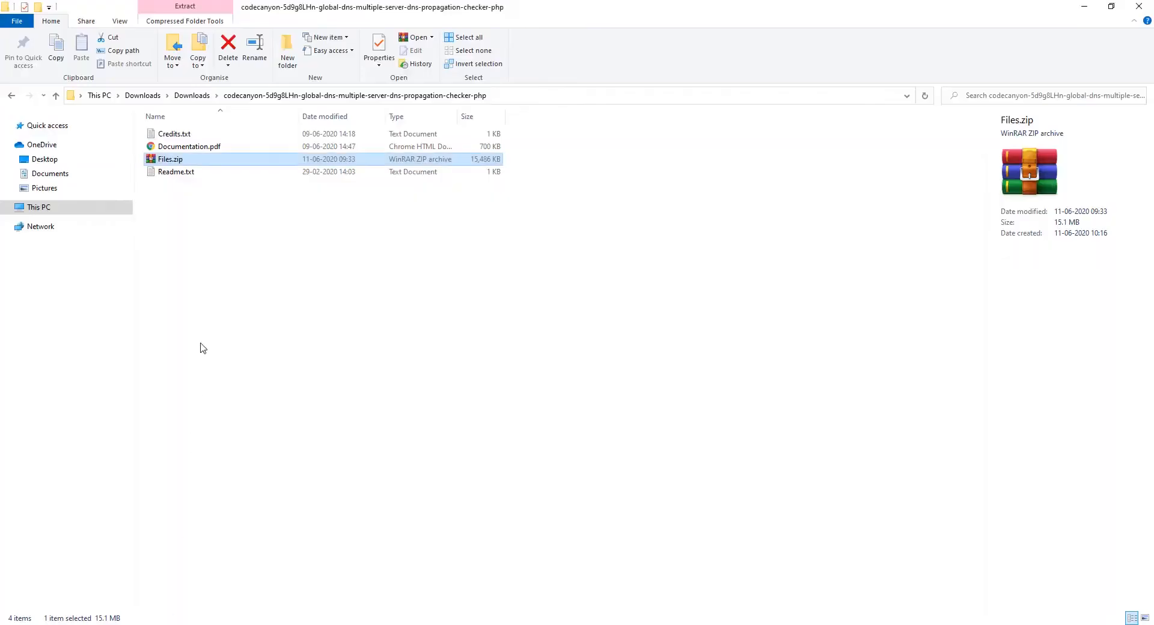
click(193, 96)
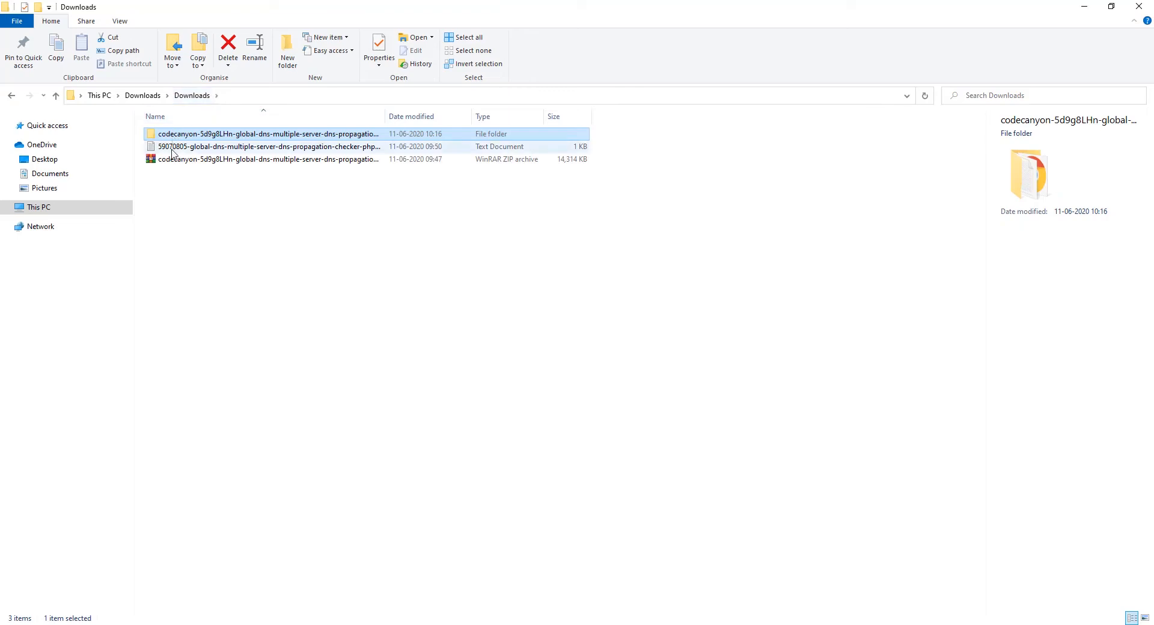
double_click(173, 148)
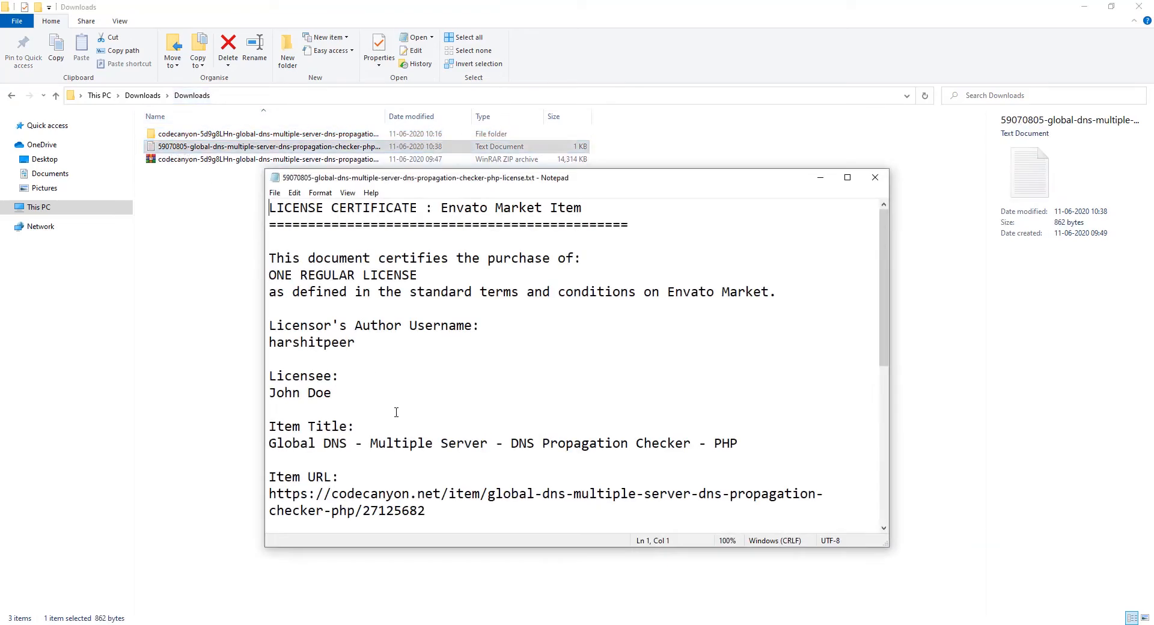
scroll(397, 412, down, 5)
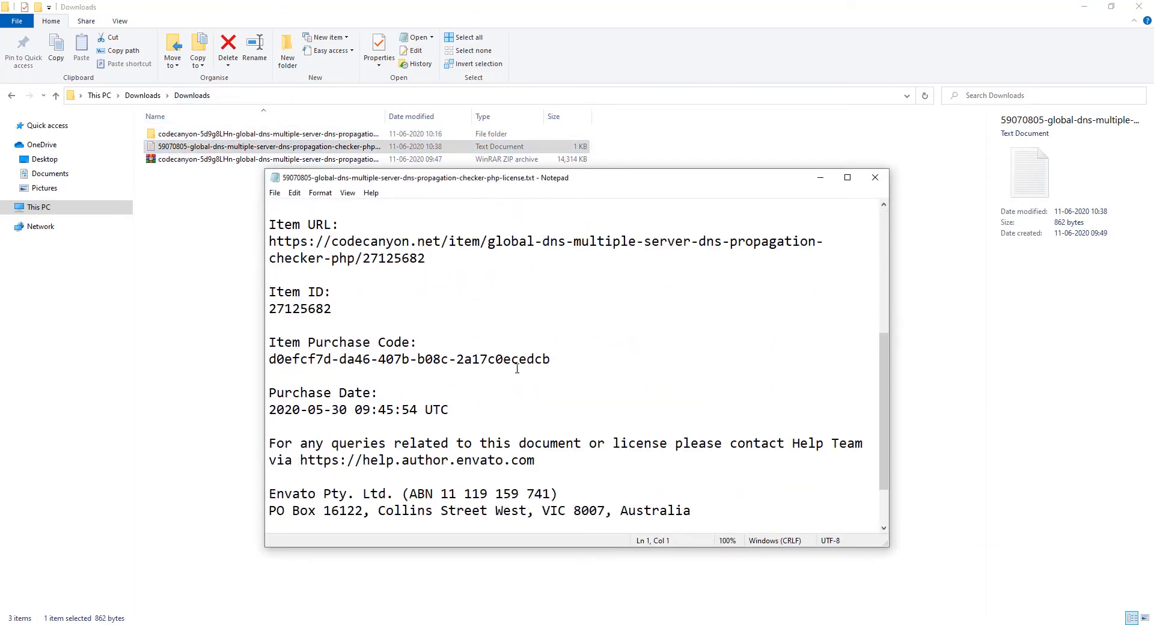
drag(550, 359, 307, 343)
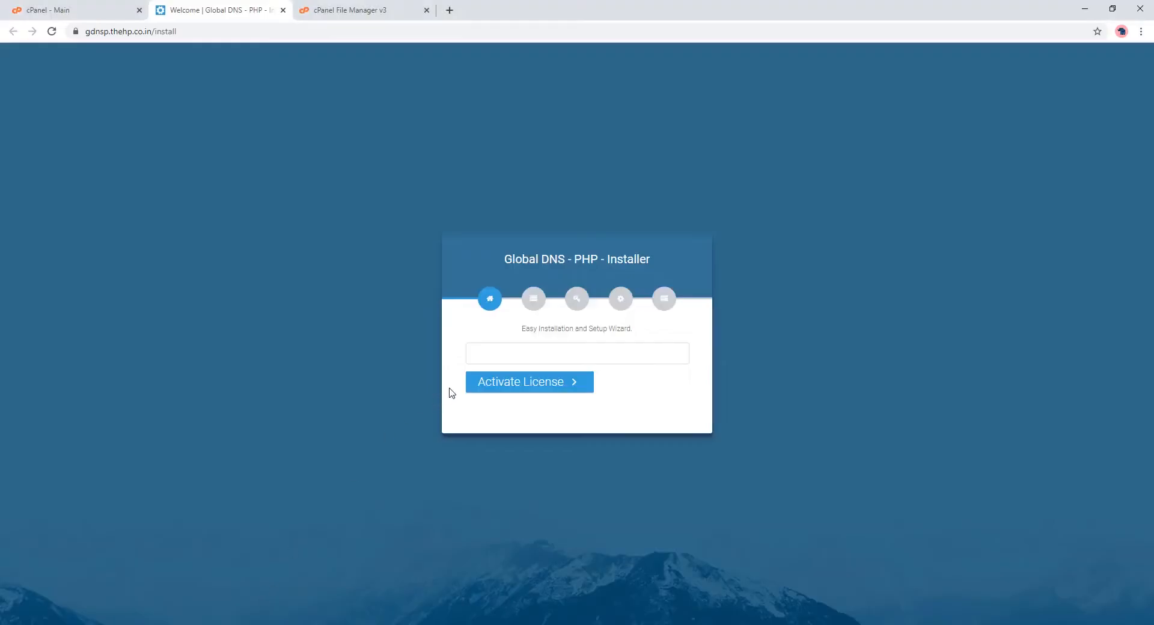
Step: Activate the license with the pasted purchase code and pass the permissions and environment checks
click(489, 355)
key(ctrl+v)
click(493, 382)
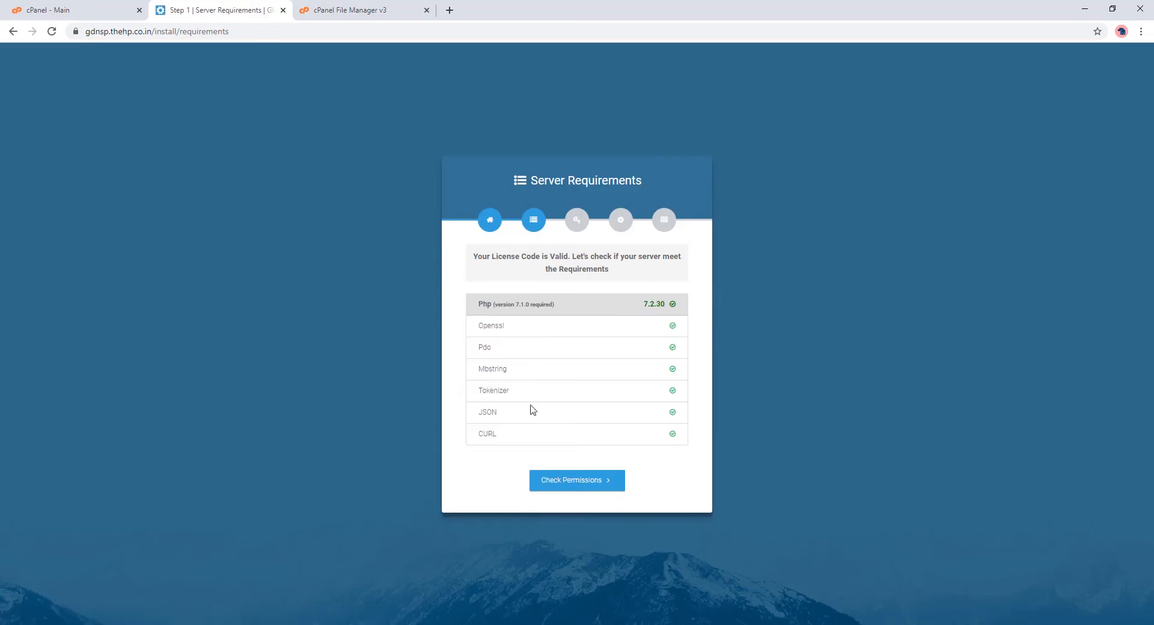
click(551, 481)
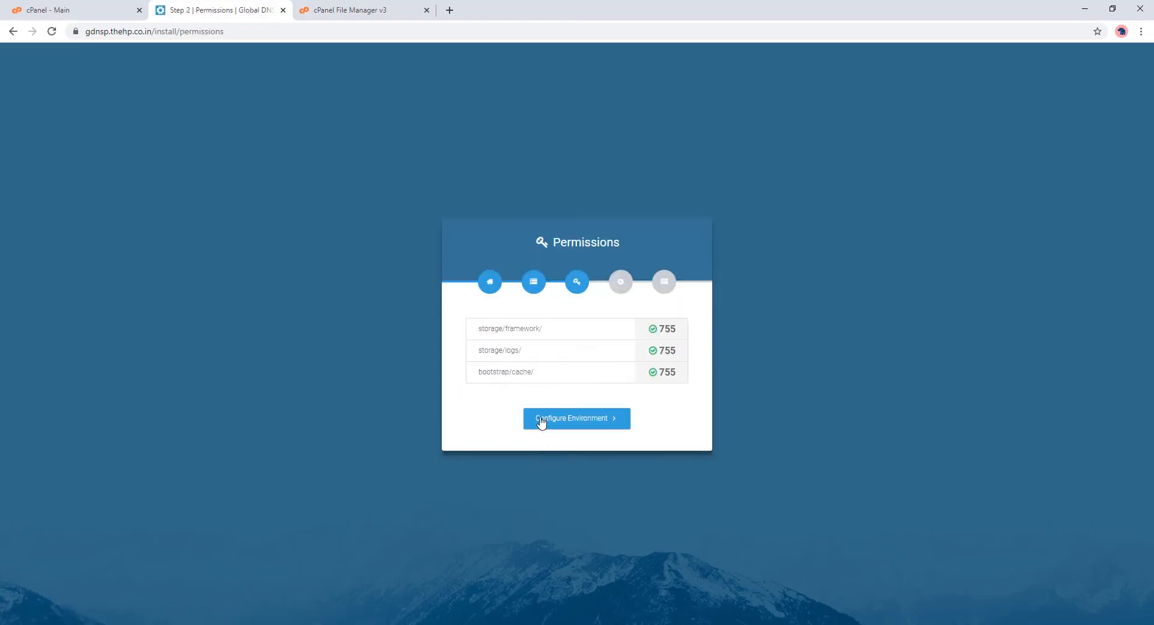
click(575, 423)
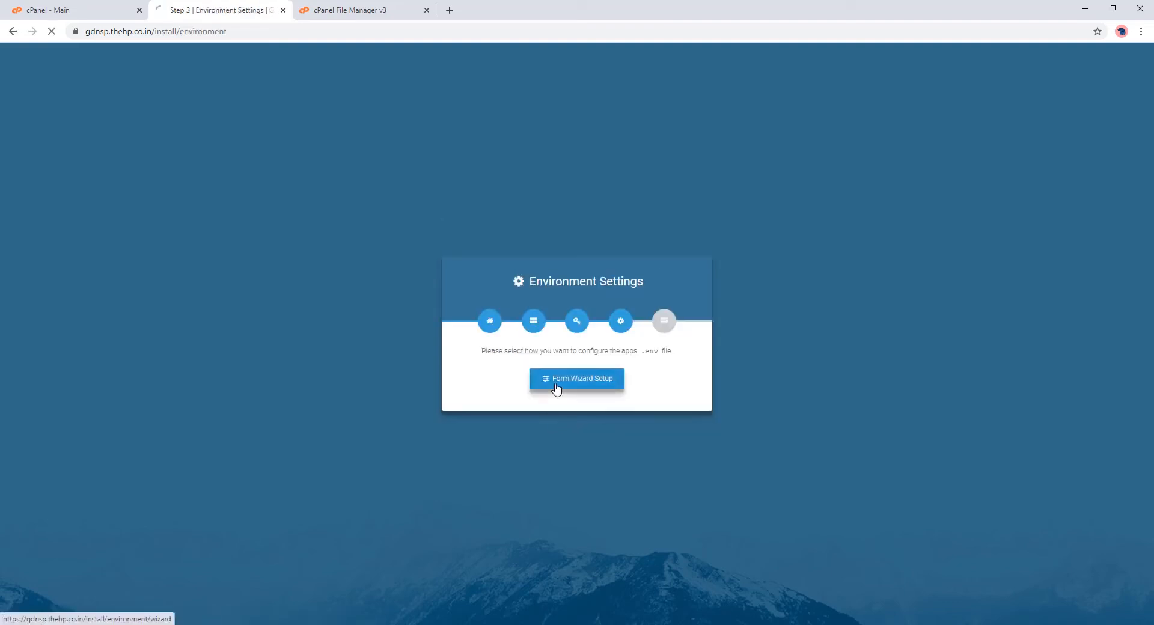
click(557, 389)
Step: Set App Name to 'Global DNS' and App Url to the site's domain, then continue to database setup
click(537, 289)
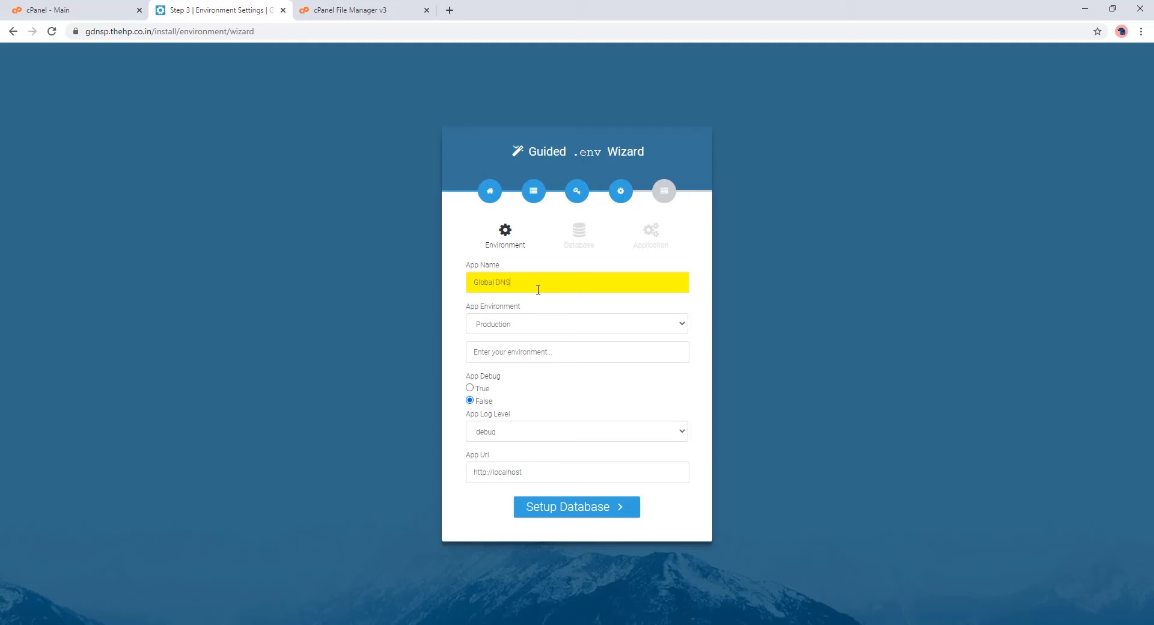
click(521, 472)
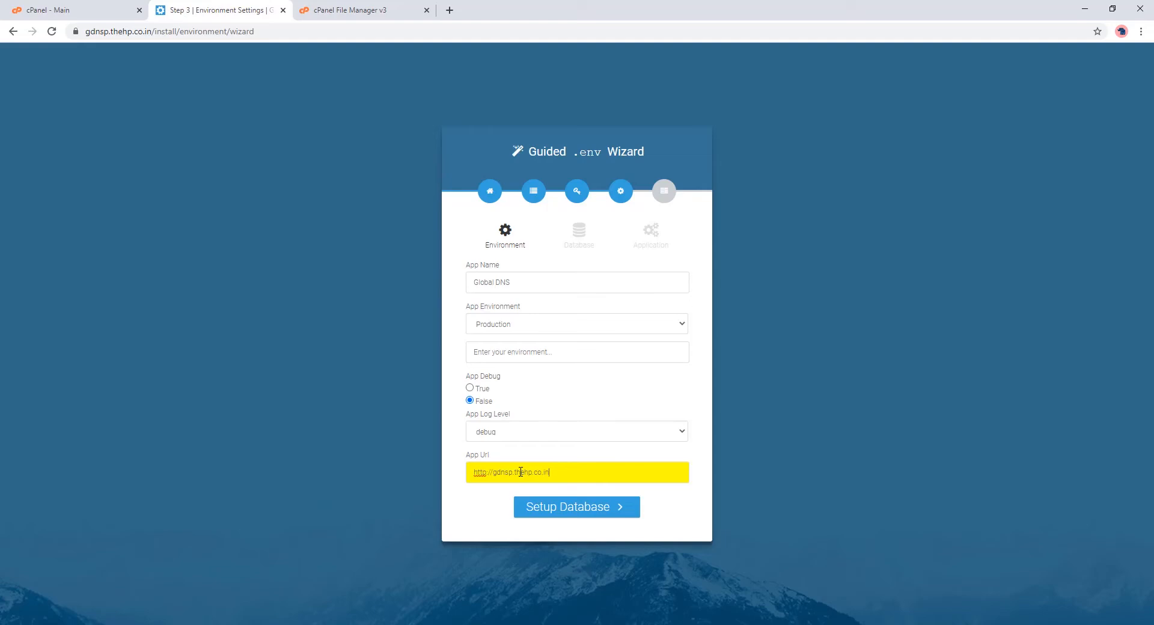
click(543, 518)
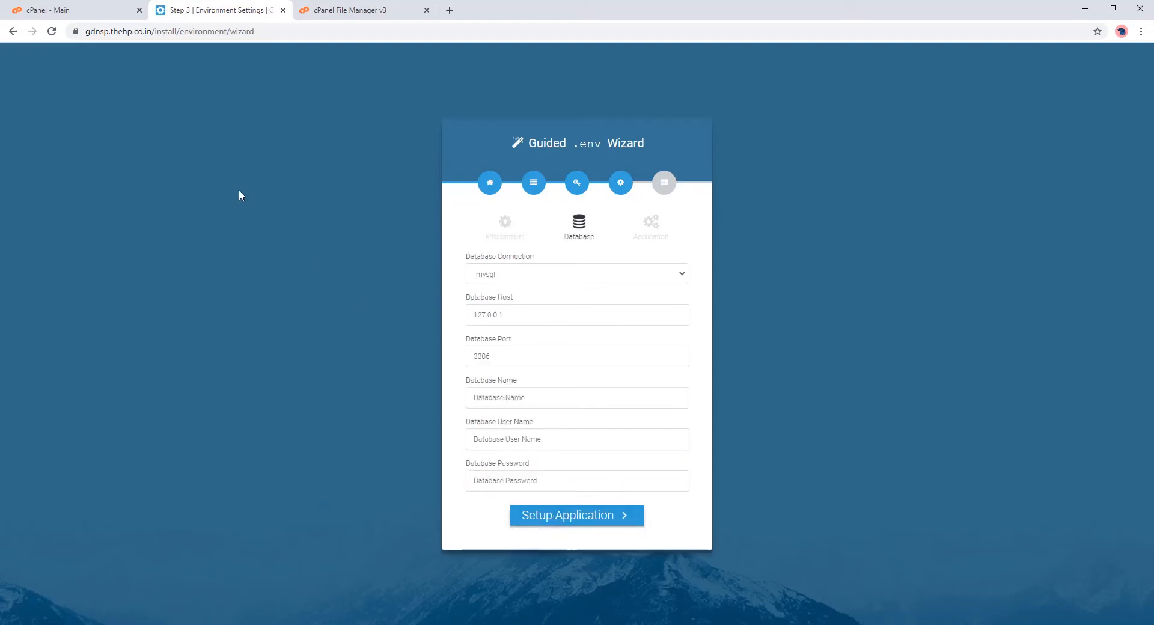
click(97, 7)
Step: Create a new MySQL database with cPanel's Database Wizard
click(415, 274)
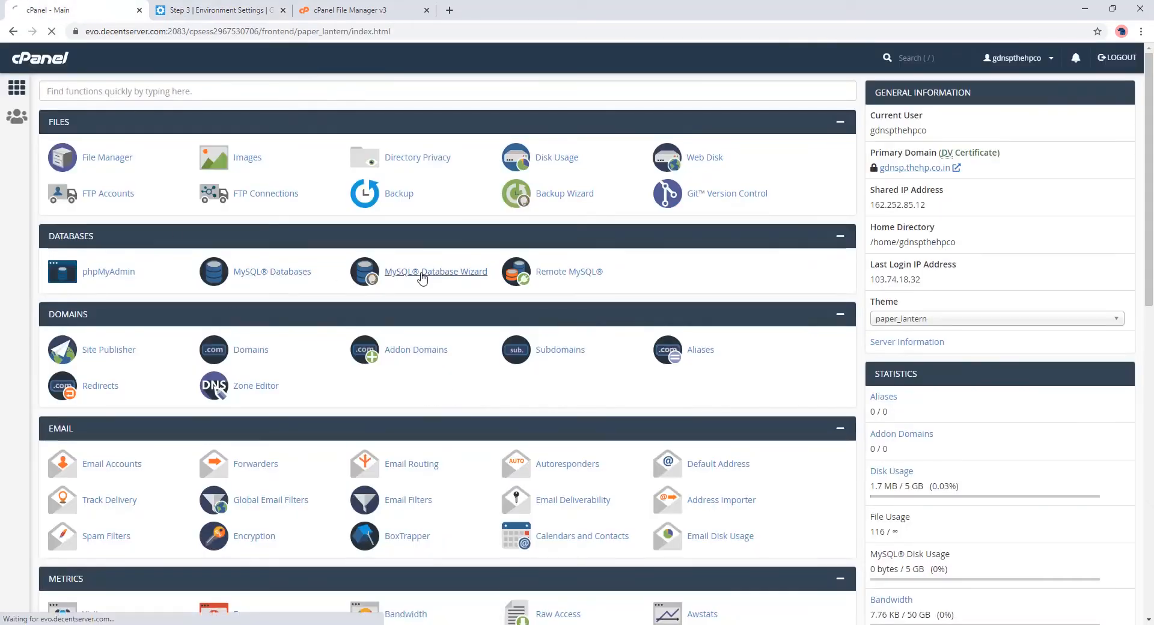
click(180, 239)
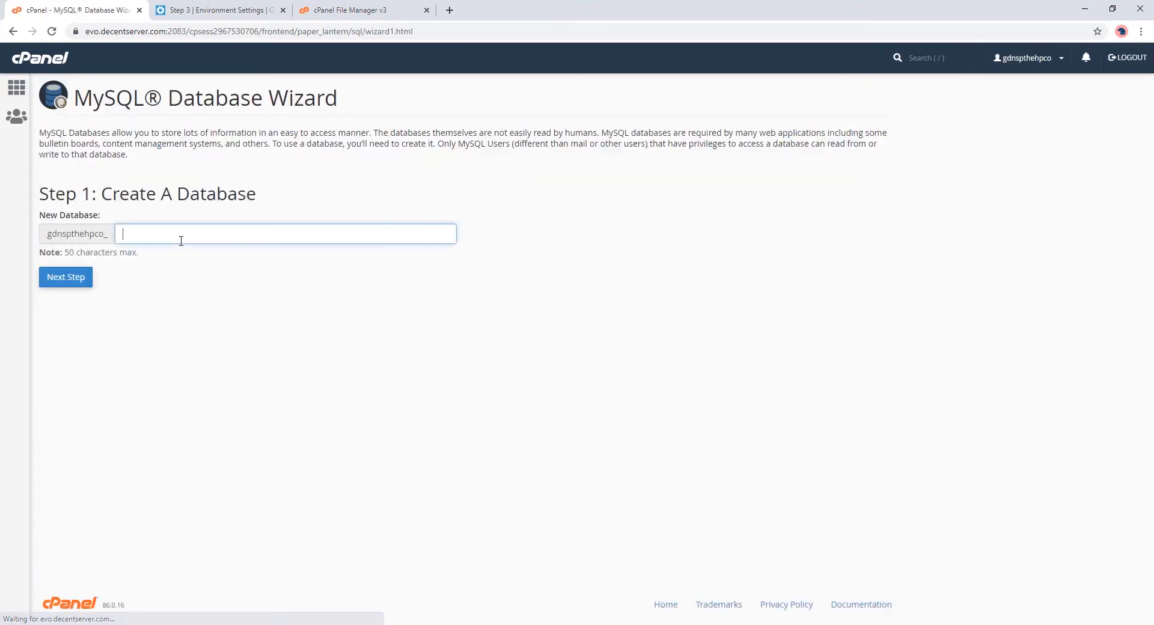
text(db)
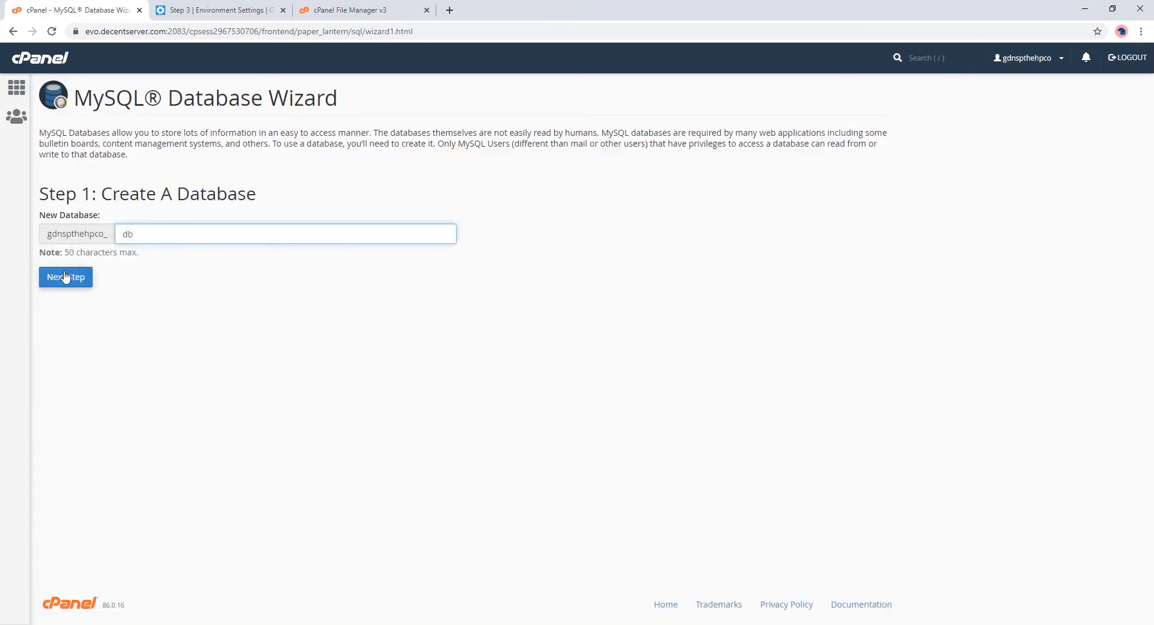
click(66, 276)
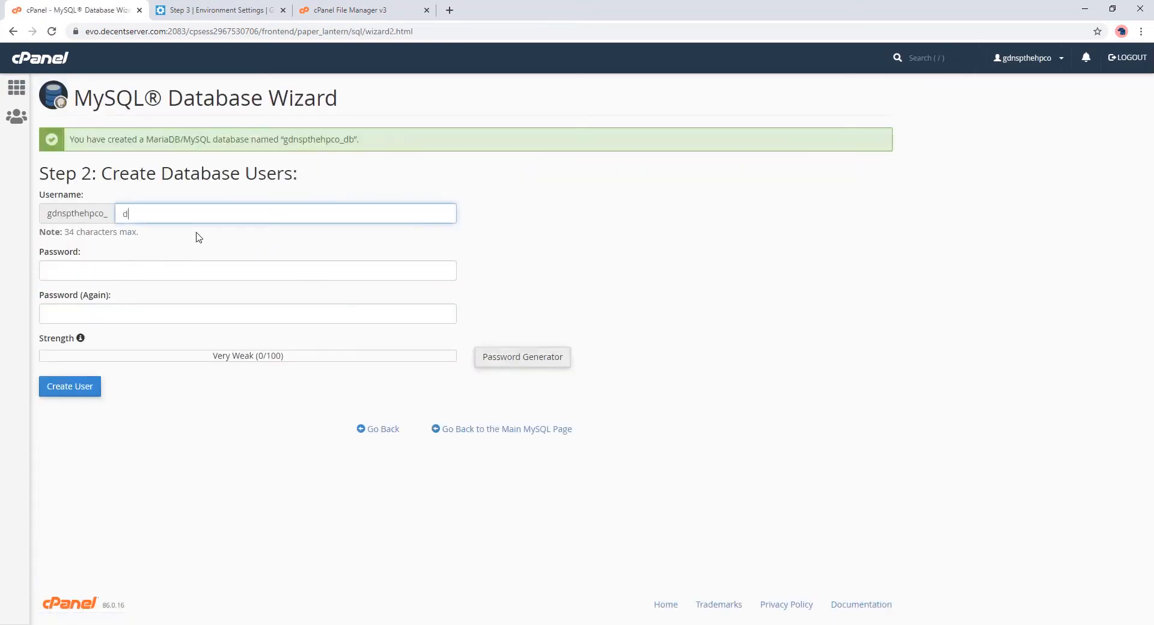
Step: Create the database user with a generated password and paste that password into the installer
click(481, 357)
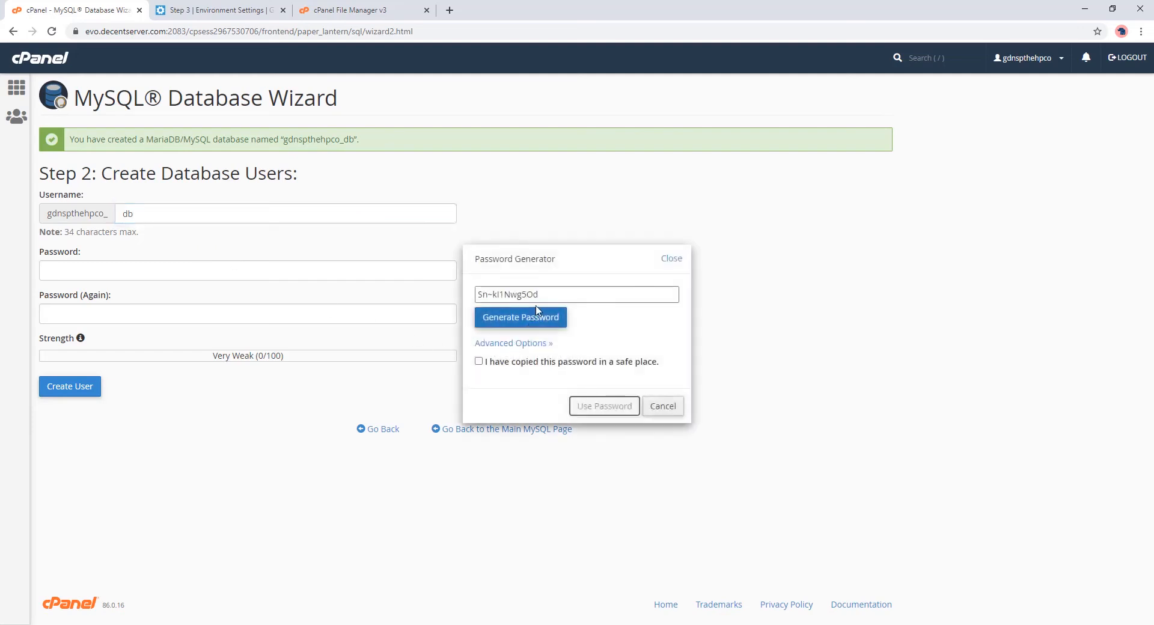
click(522, 317)
click(501, 363)
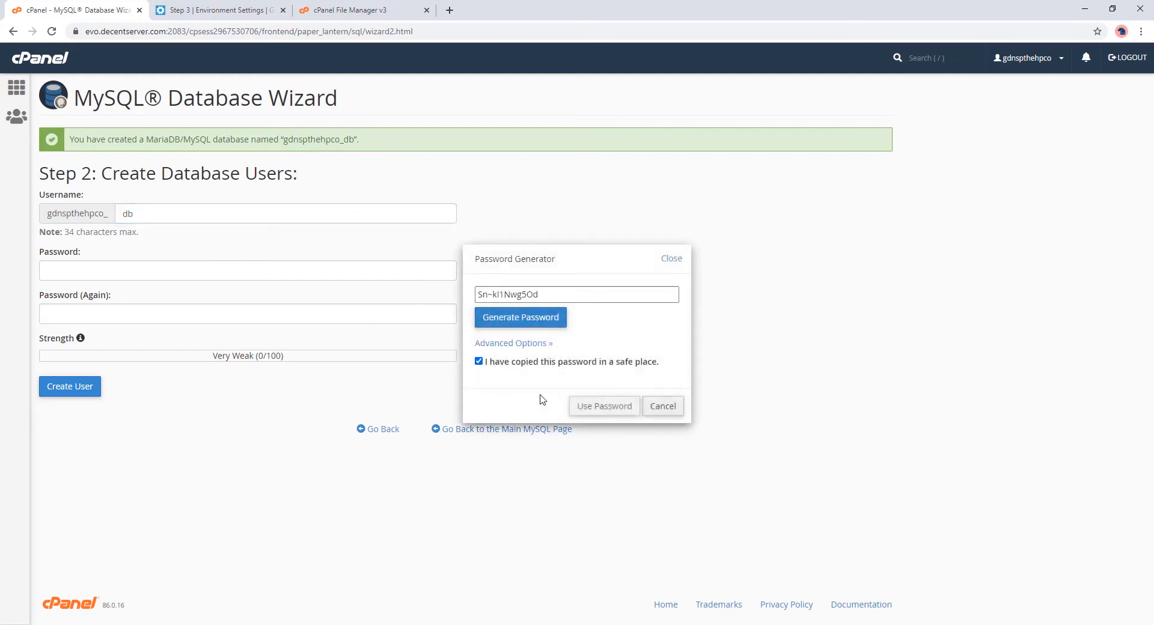
click(603, 406)
click(86, 392)
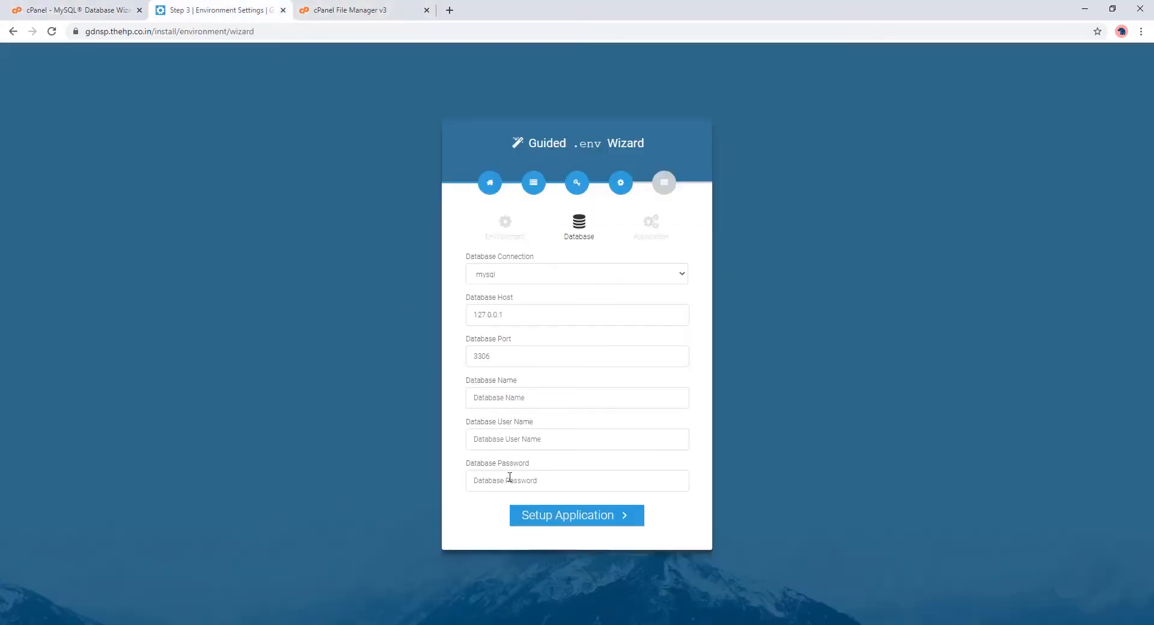
click(510, 480)
key(ctrl+v)
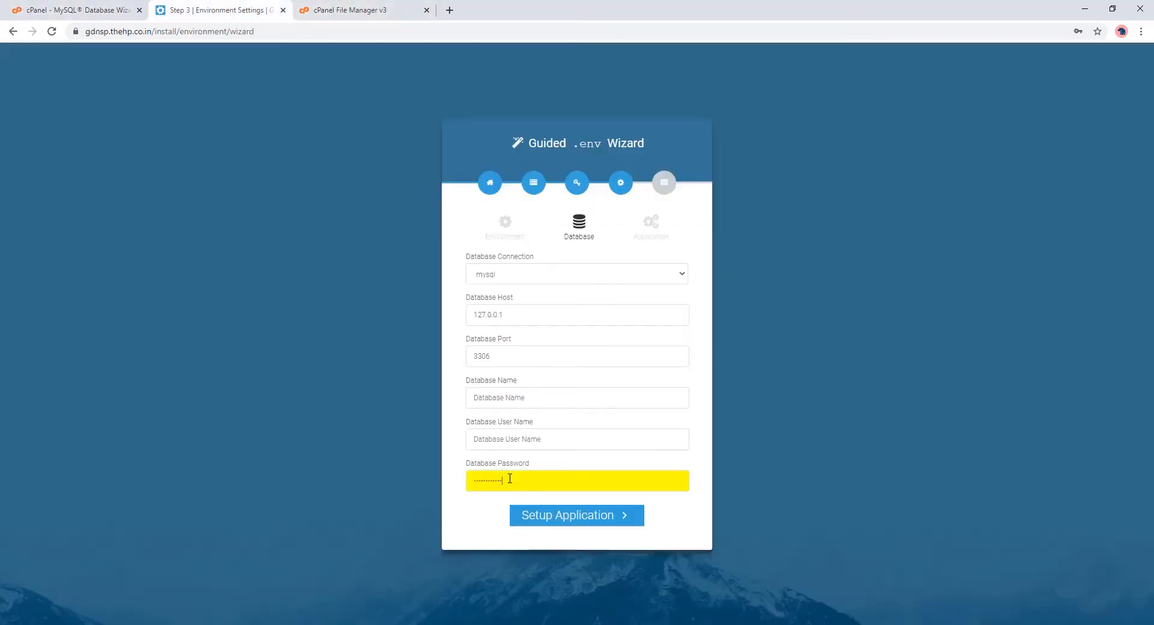
Step: Copy the new user name and grant it ALL PRIVILEGES on the database
click(107, 10)
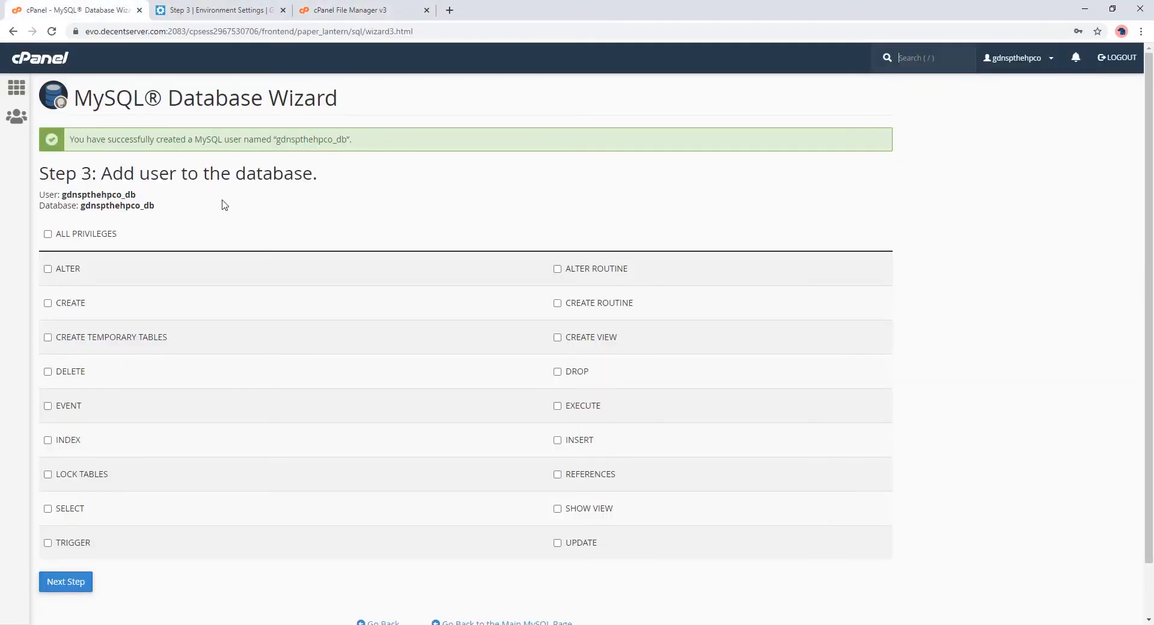
double_click(297, 144)
key(ctrl+c)
click(81, 234)
click(74, 579)
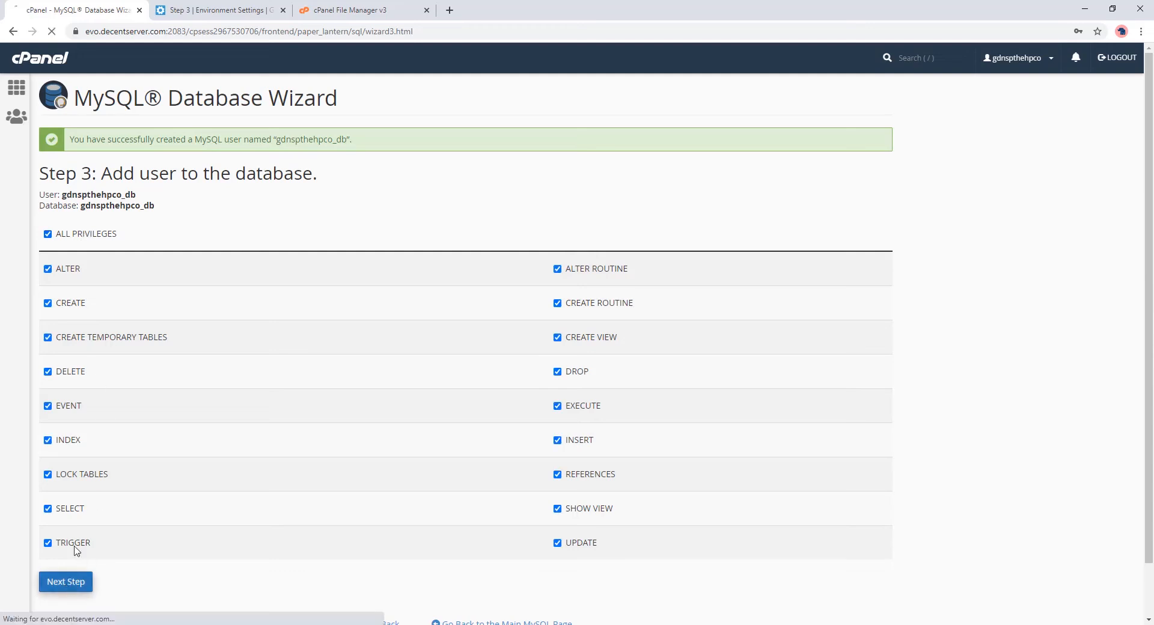
Step: Enter the database user and database name in the installer and continue to the Application step
click(223, 10)
click(515, 441)
key(ctrl+v)
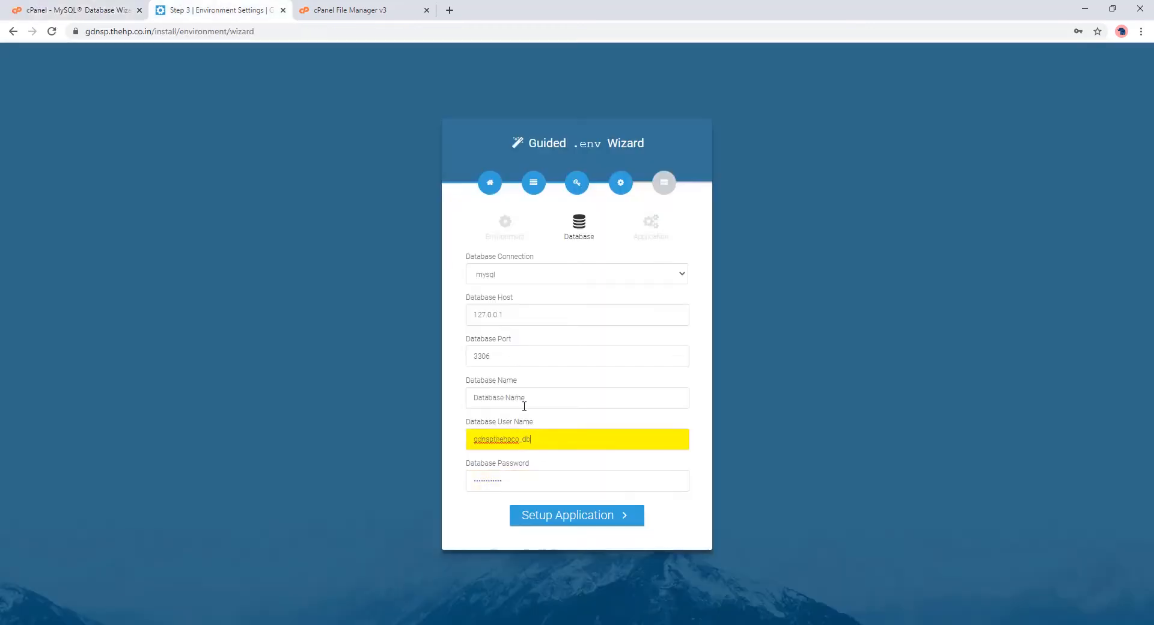
click(526, 400)
key(ctrl+v)
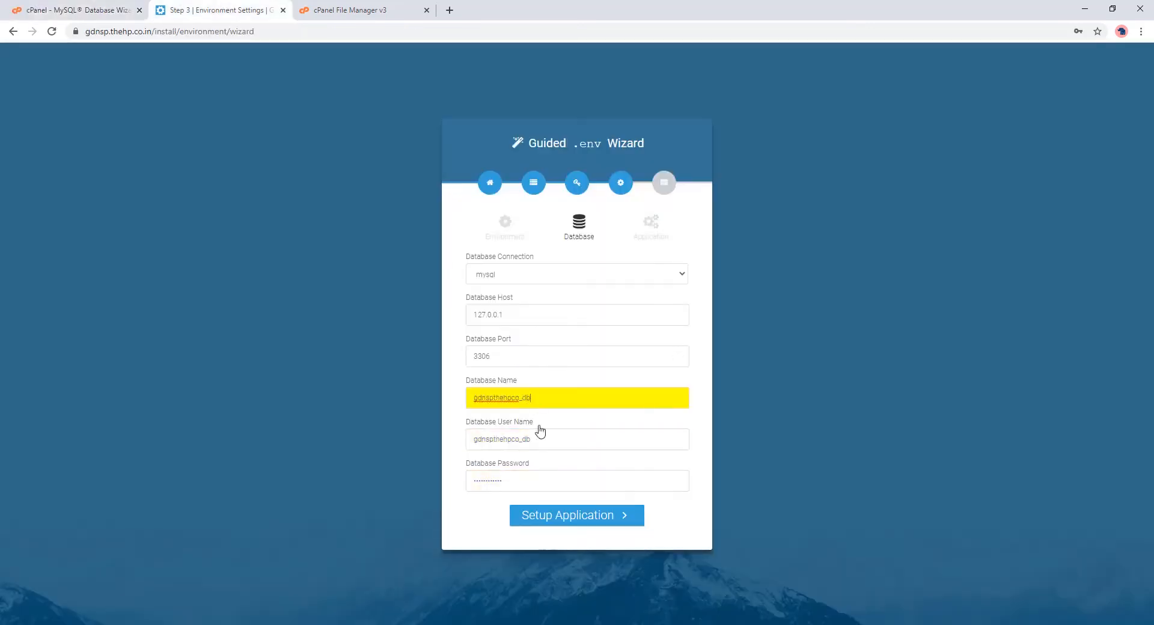
click(550, 517)
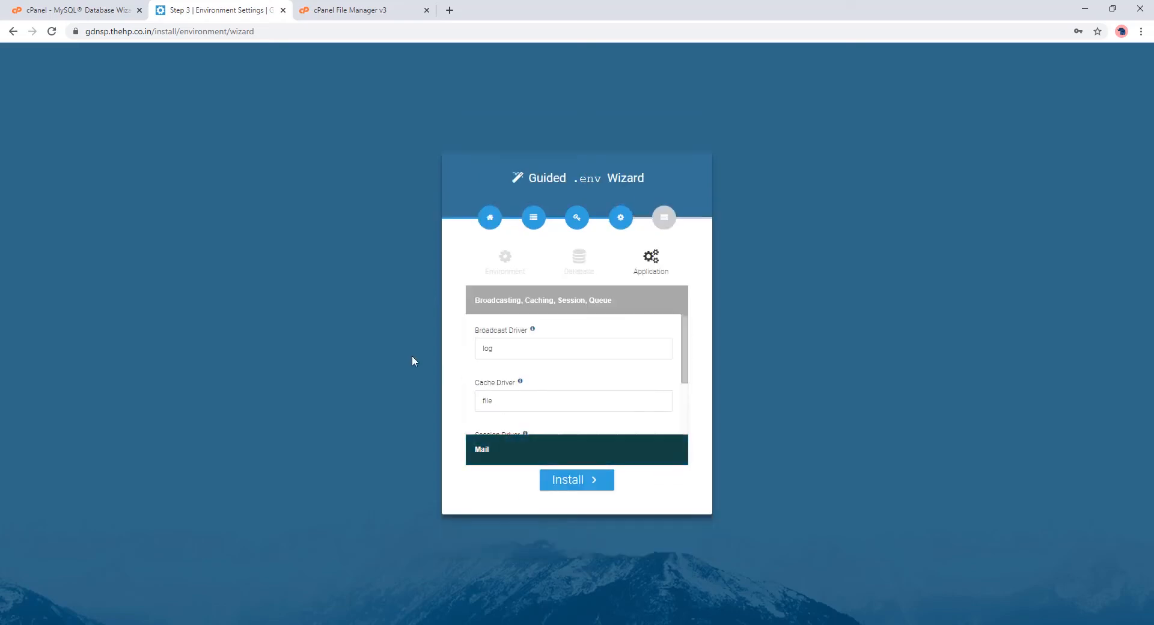
Step: In Email Accounts, create the 'mail' account with a generated strength-100 password, copying the password
click(92, 7)
click(16, 90)
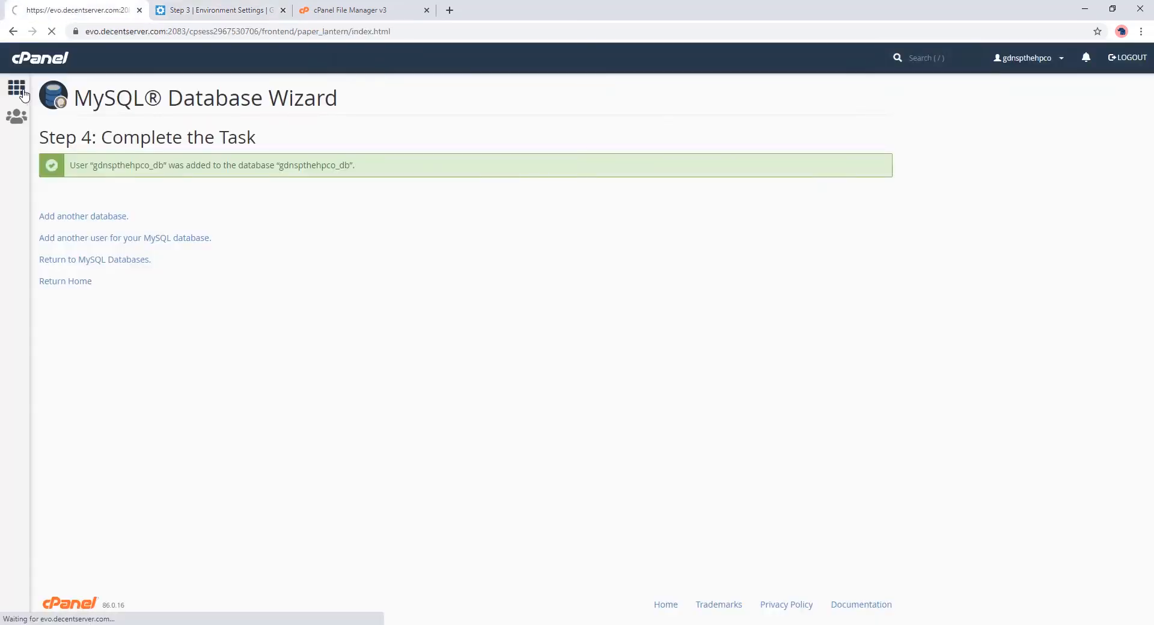
scroll(134, 407, down, 2)
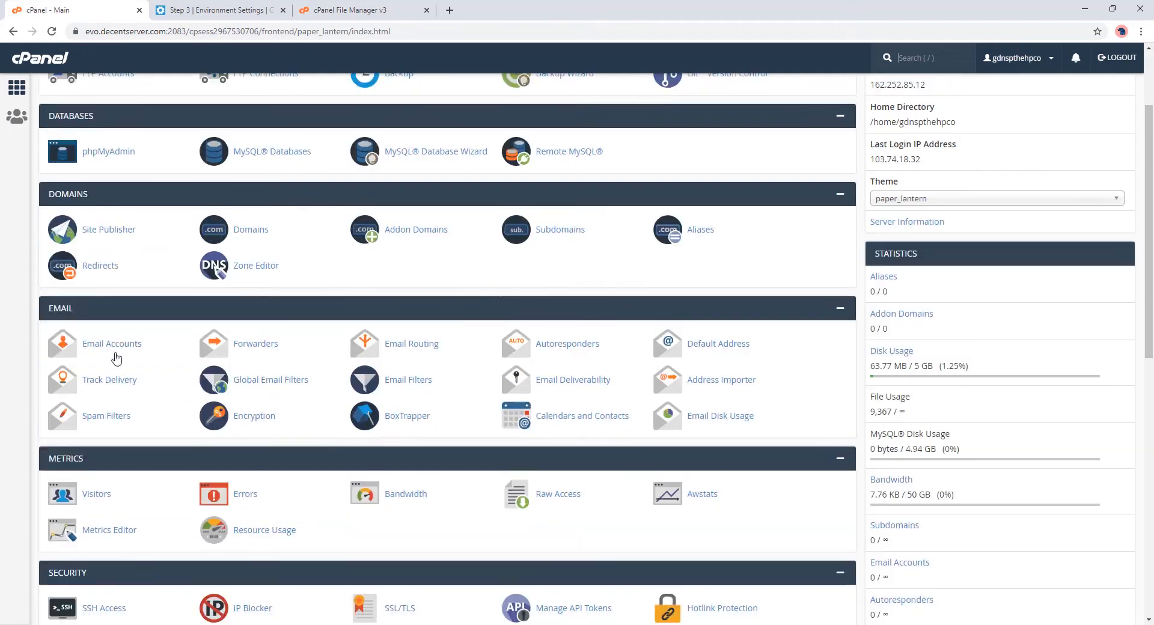
click(113, 345)
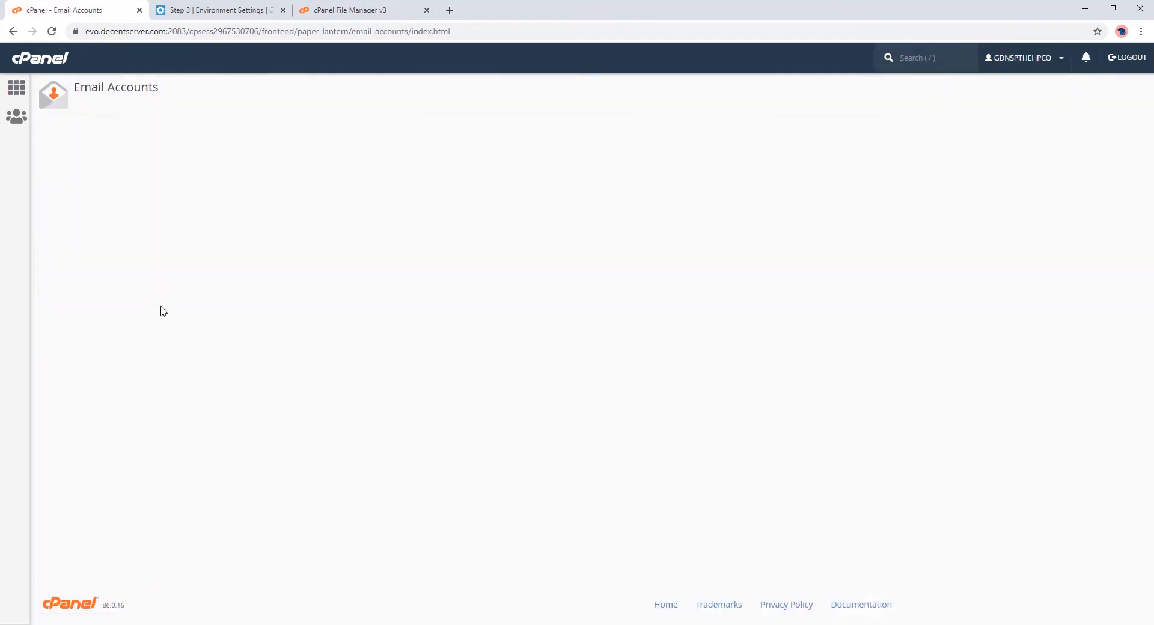
click(840, 230)
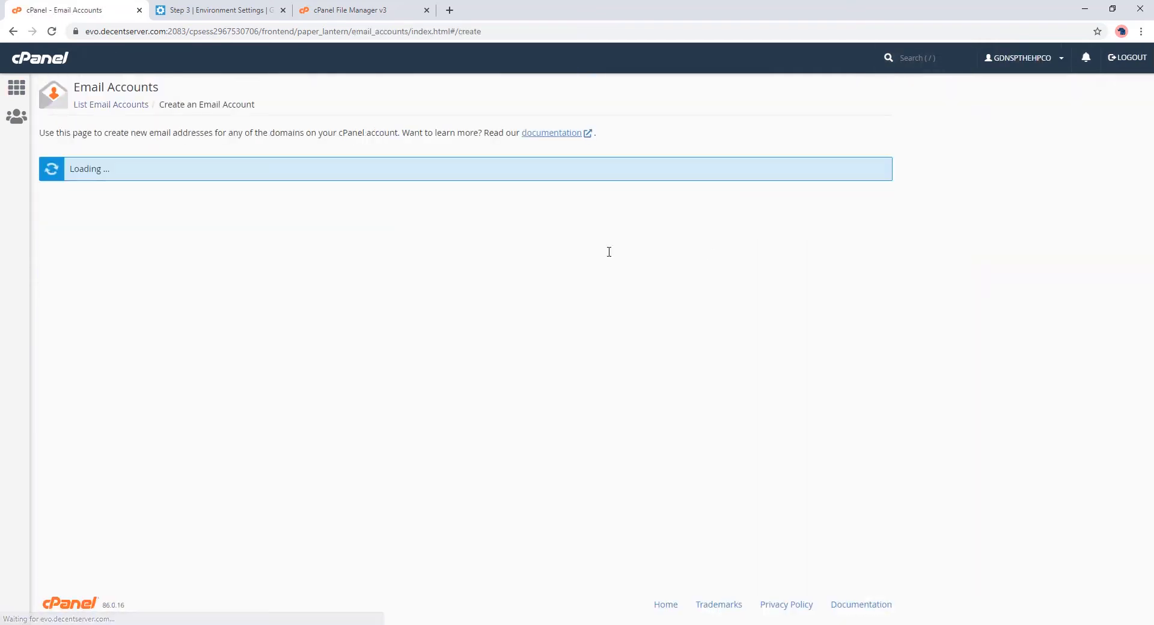
text(mail)
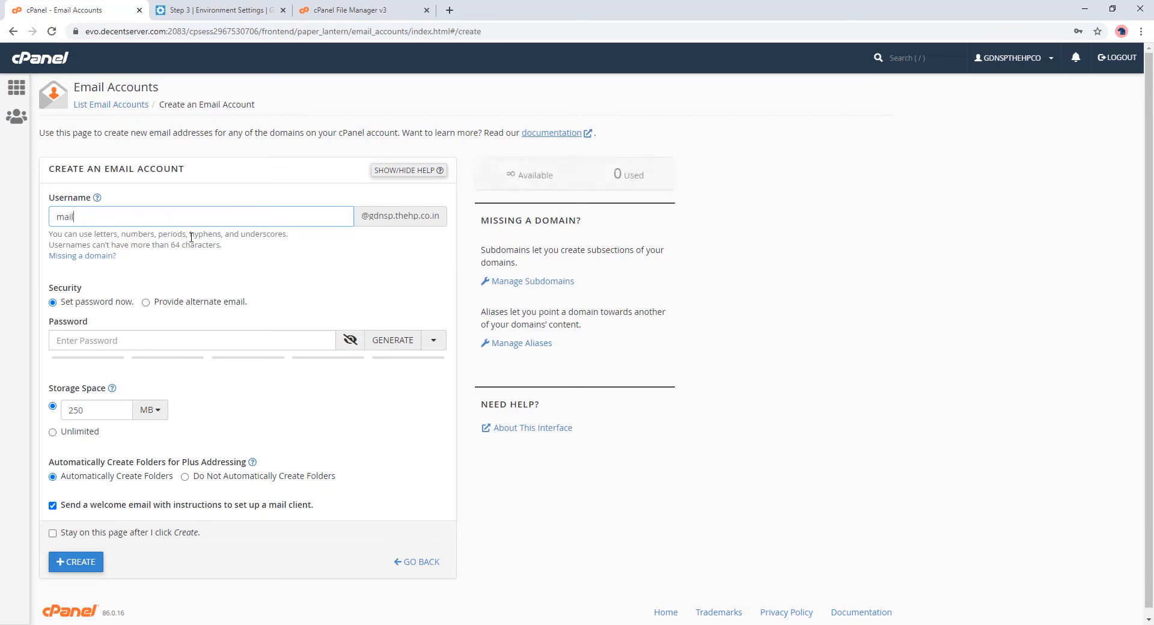
click(387, 338)
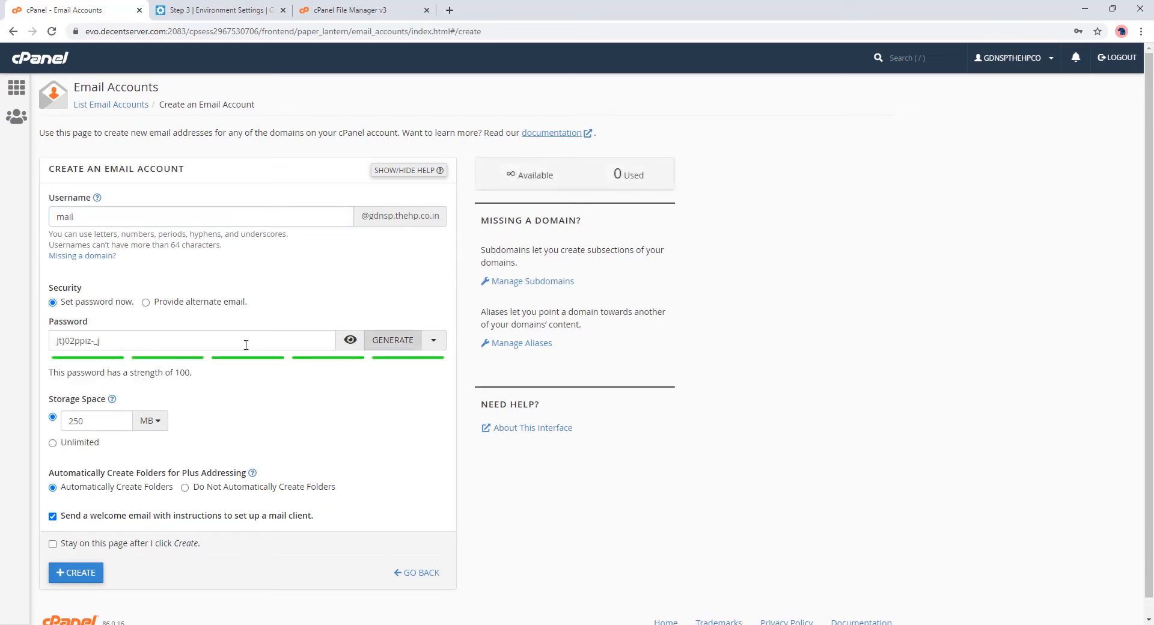
drag(246, 344, 19, 340)
key(ctrl+c)
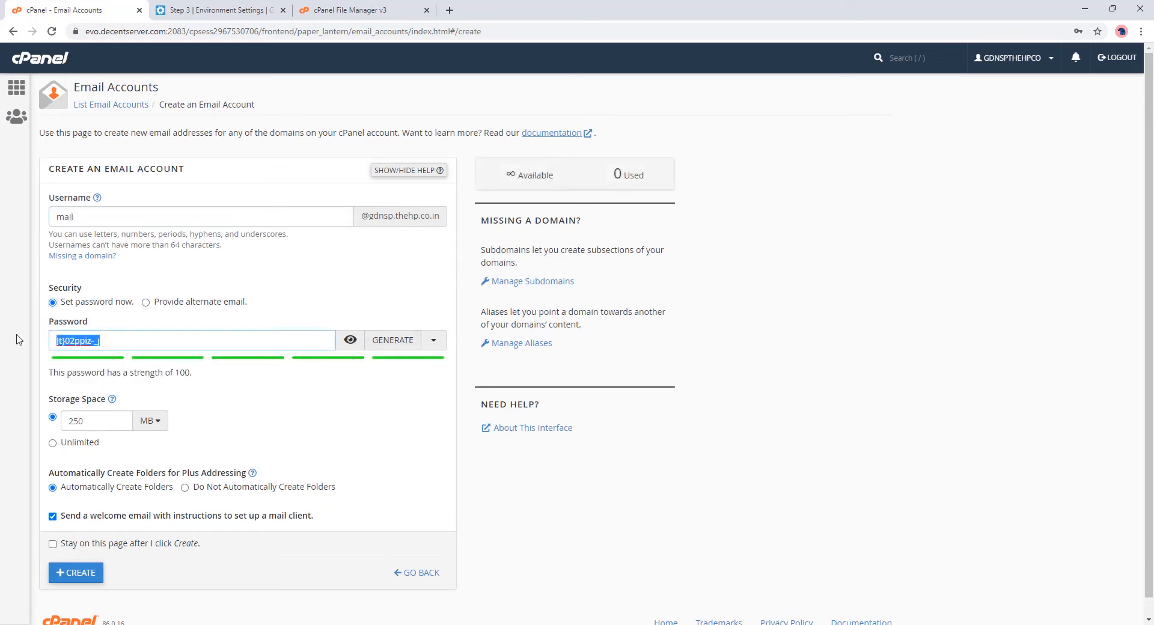
click(74, 572)
Step: Expand the Mail section and paste the email account password into Mail Password
click(230, 6)
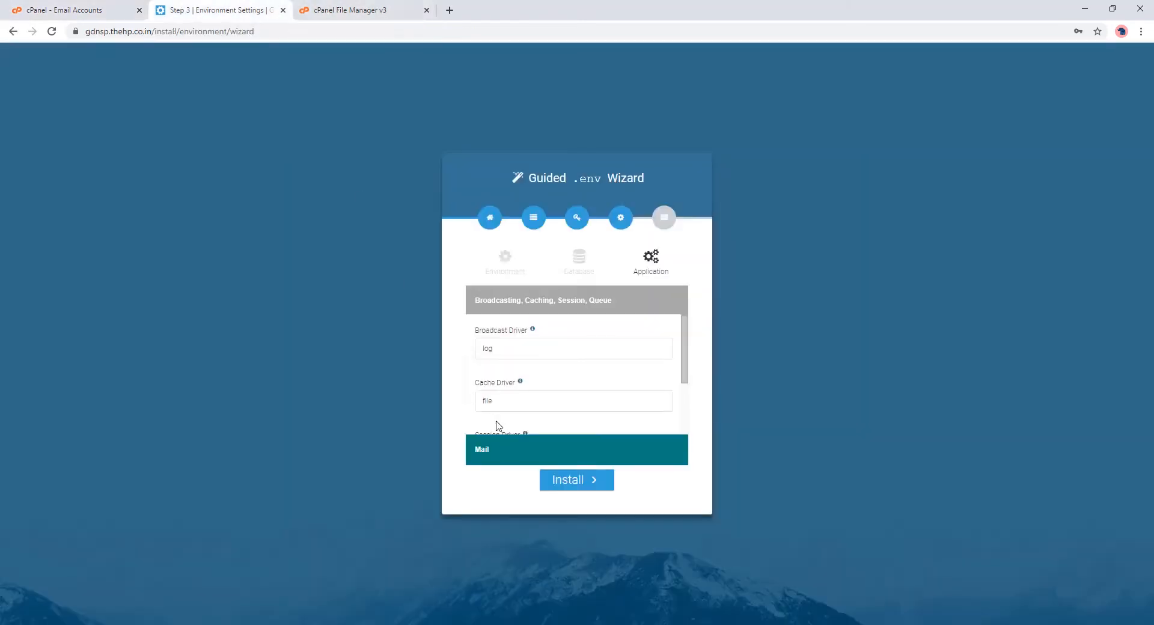
click(505, 448)
scroll(516, 403, down, 2)
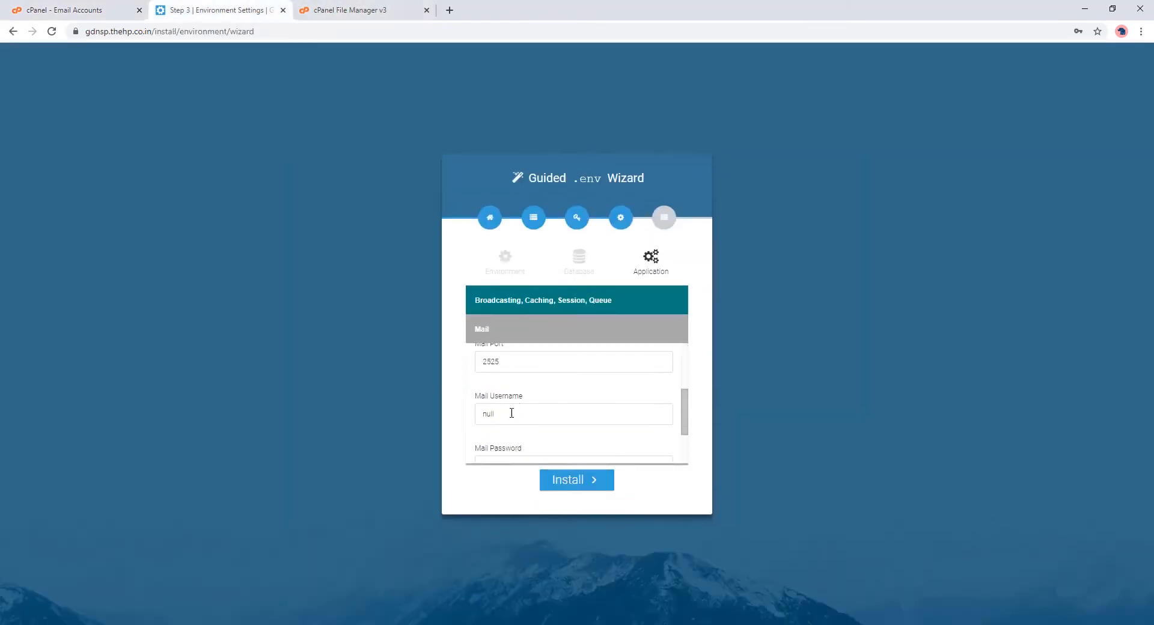
click(512, 413)
scroll(512, 413, down, 1)
key(Tab)
key(ctrl+v)
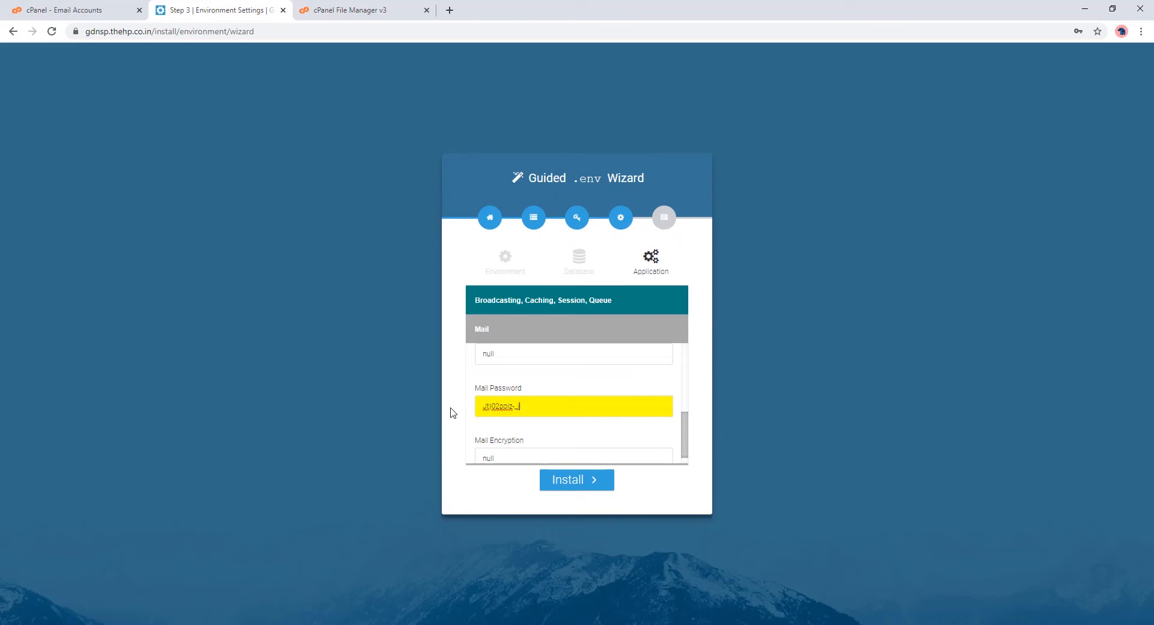
Step: Copy the new account's full address from cPanel into Mail Username
click(78, 7)
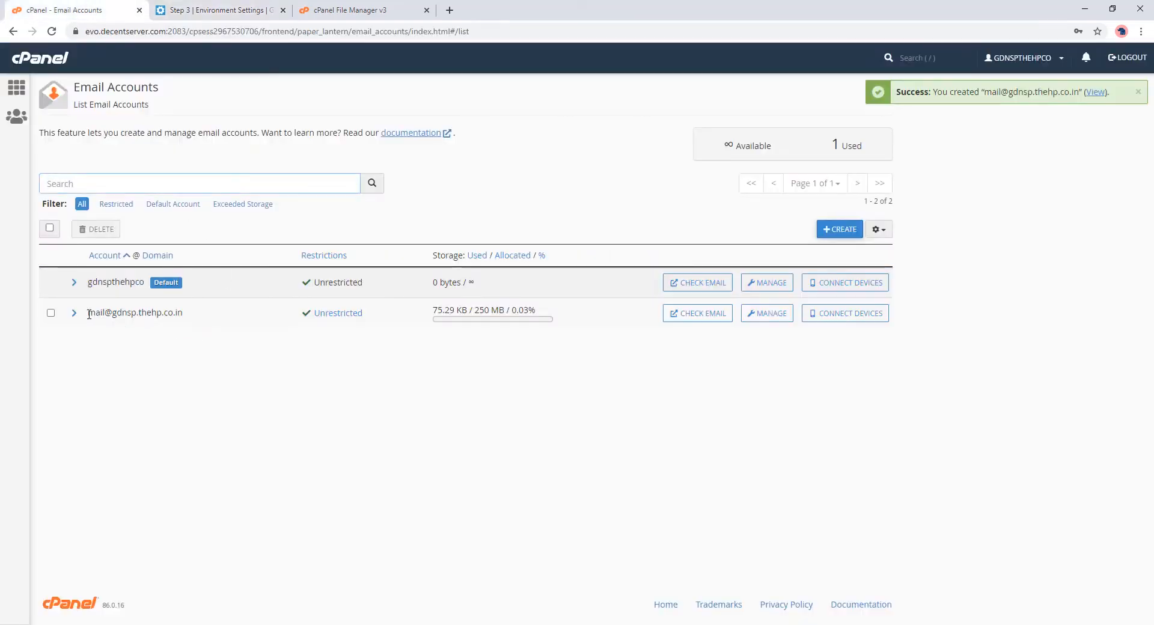
drag(89, 314, 185, 321)
key(ctrl+c)
click(204, 10)
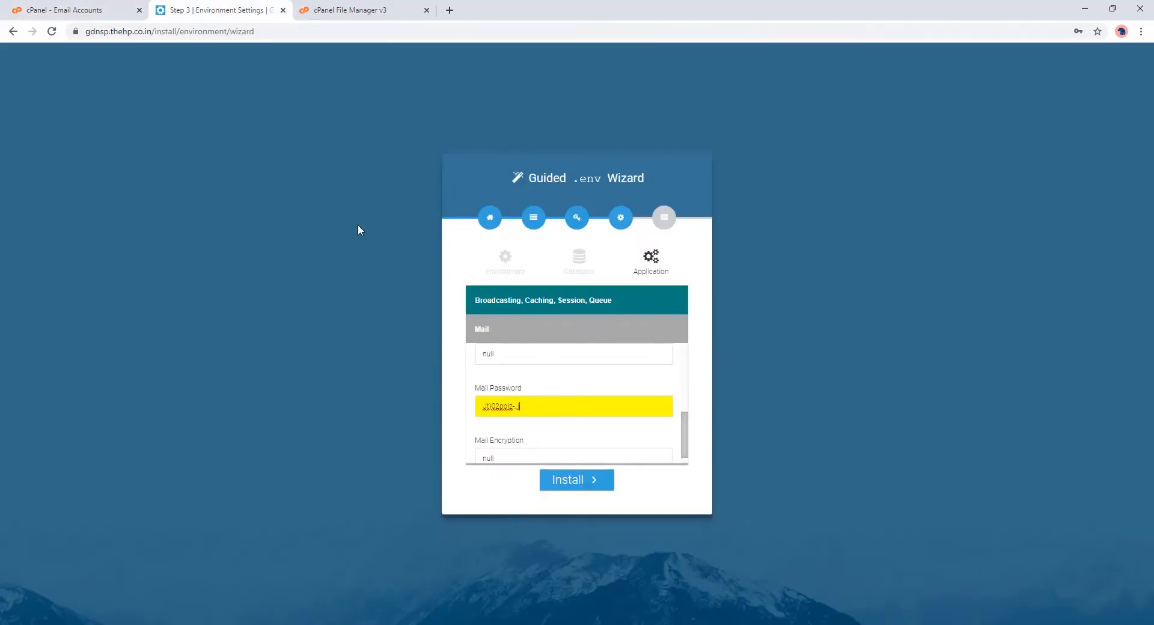
double_click(515, 358)
key(ctrl+v)
Step: Set Mail Encryption to tls
drag(687, 437, 687, 451)
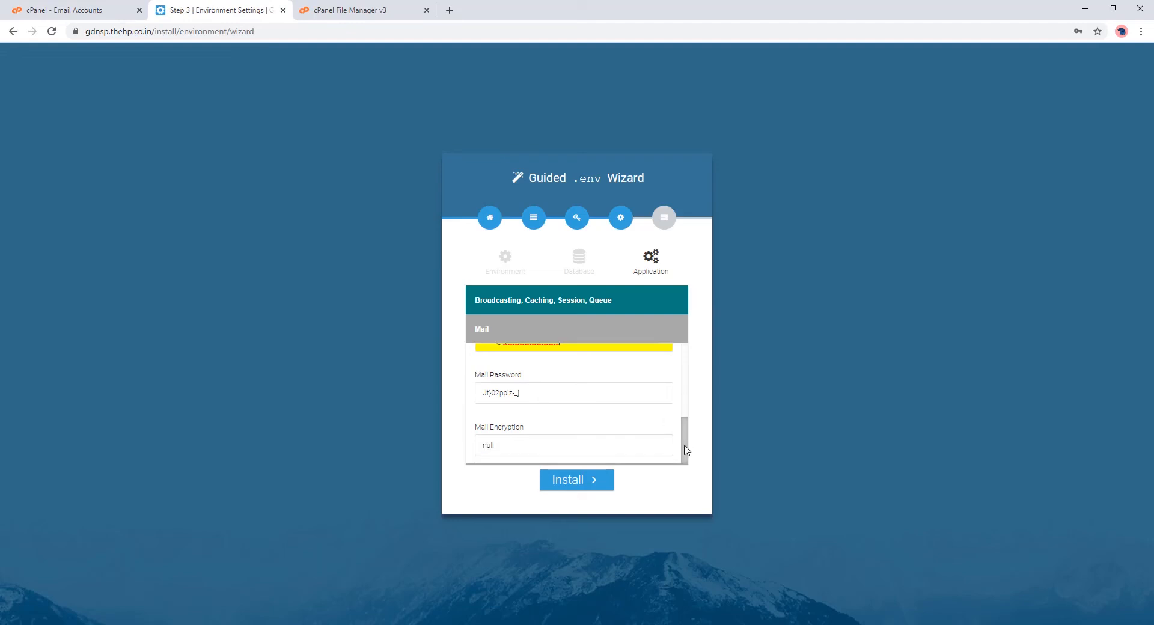
double_click(553, 445)
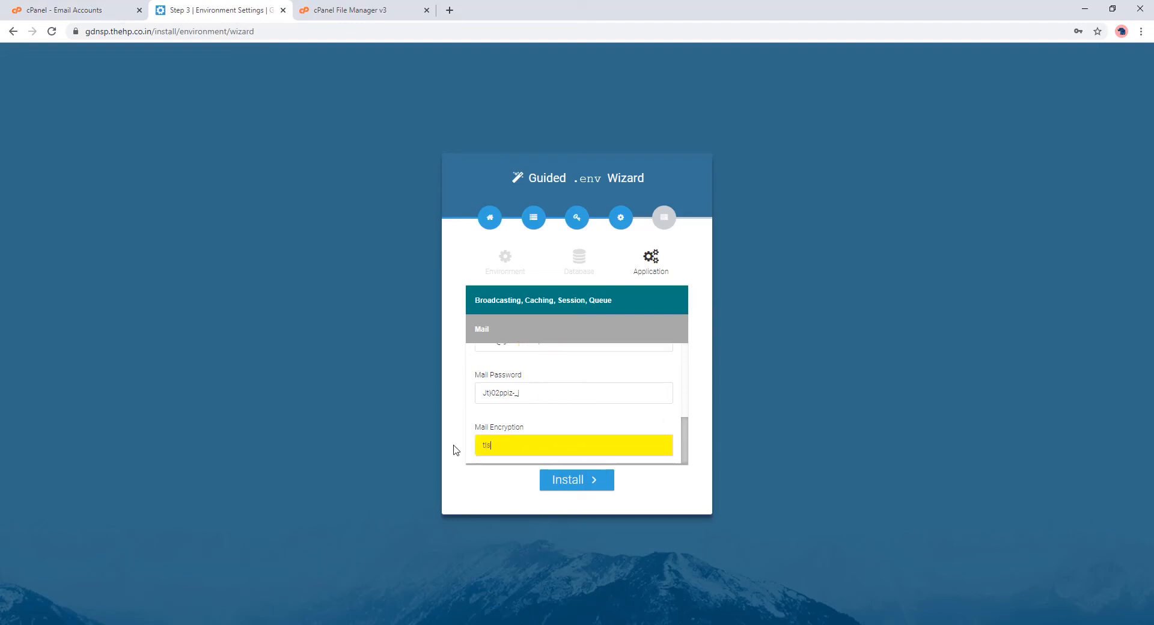
text(tls)
scroll(683, 452, up, 2)
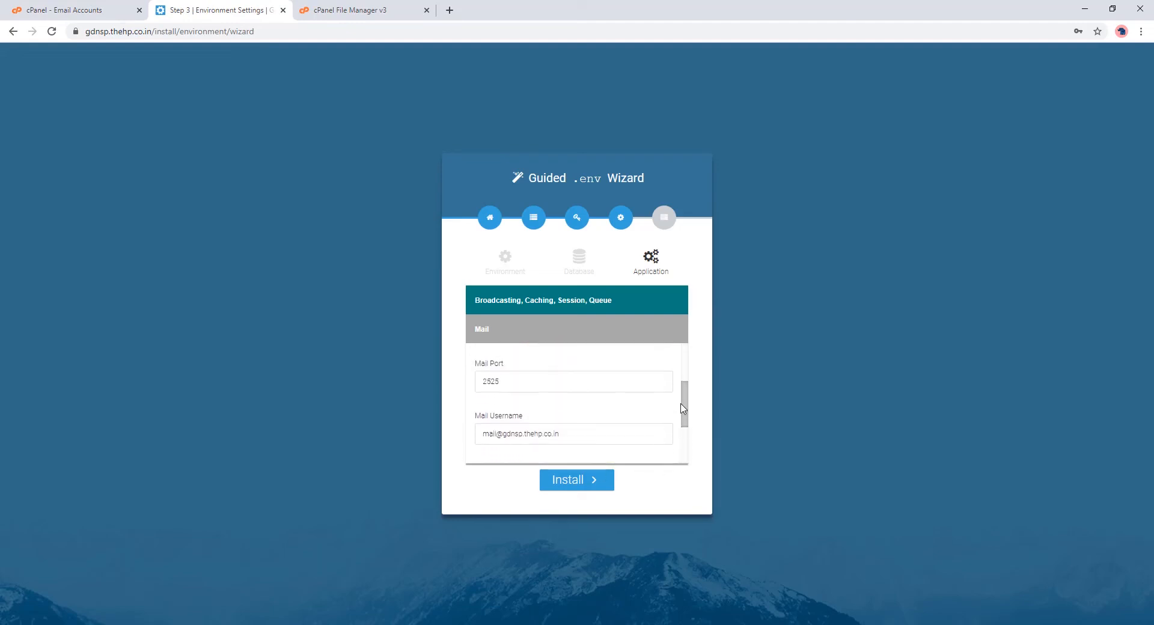
drag(549, 399, 469, 400)
click(83, 6)
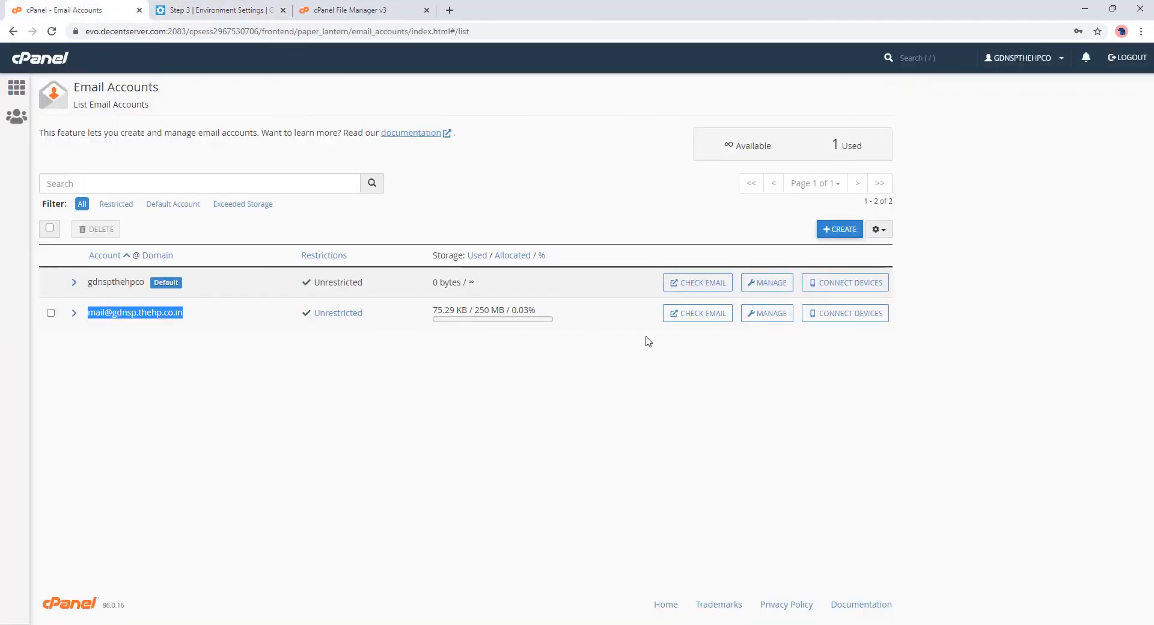
Step: Copy secure SMTP port 465 from cPanel's mail client settings into the installer's Mail Port
click(823, 319)
scroll(215, 577, down, 3)
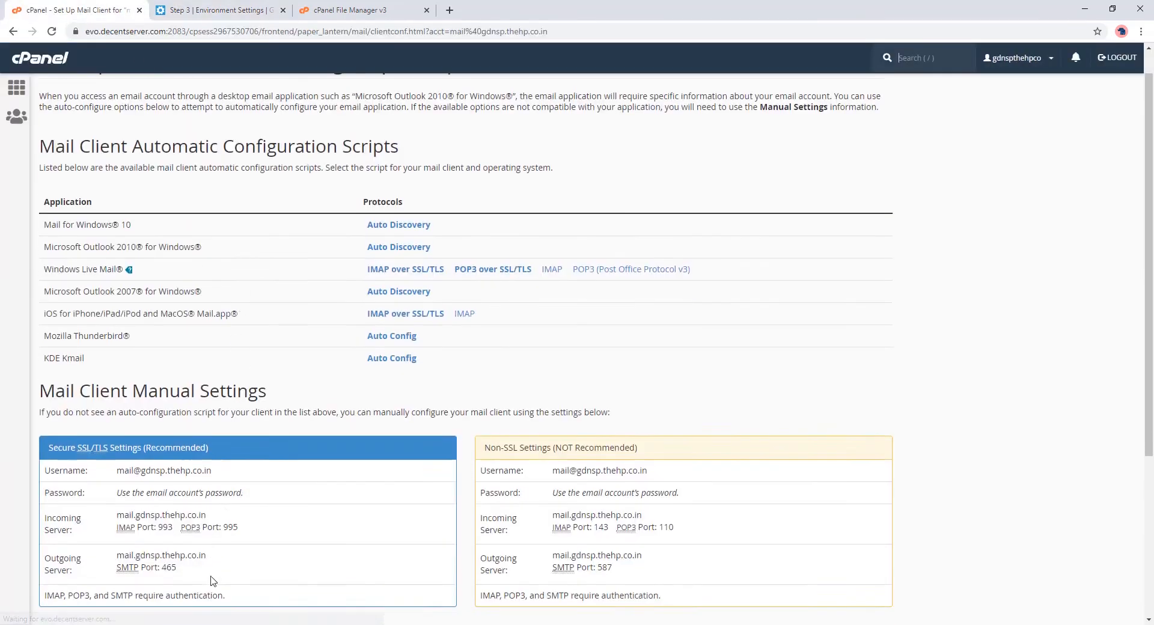
double_click(169, 418)
key(ctrl+c)
key(ctrl+Tab)
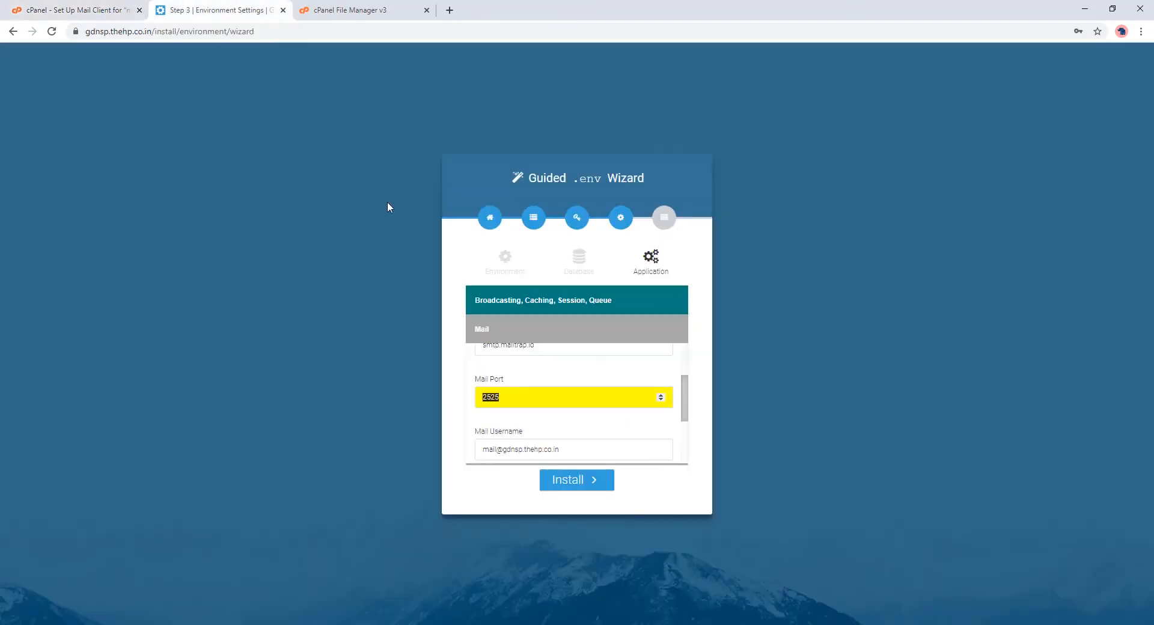
key(ctrl+v)
scroll(689, 397, up, 2)
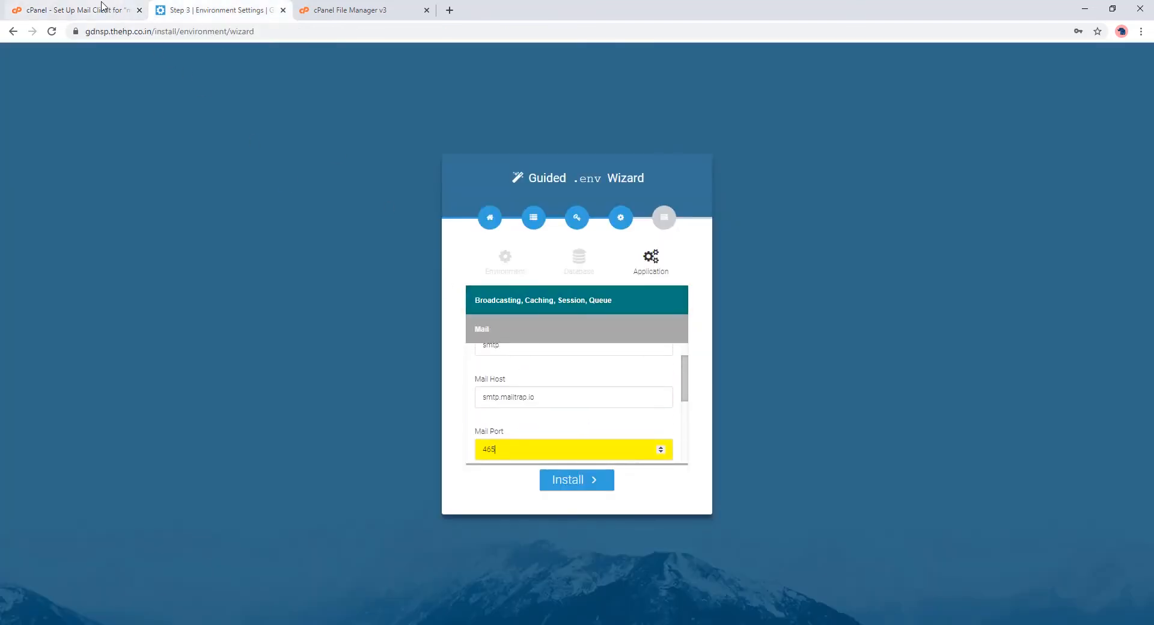
Step: Set Mail Host to evo.decentserver.com and run the installation
click(102, 8)
click(125, 34)
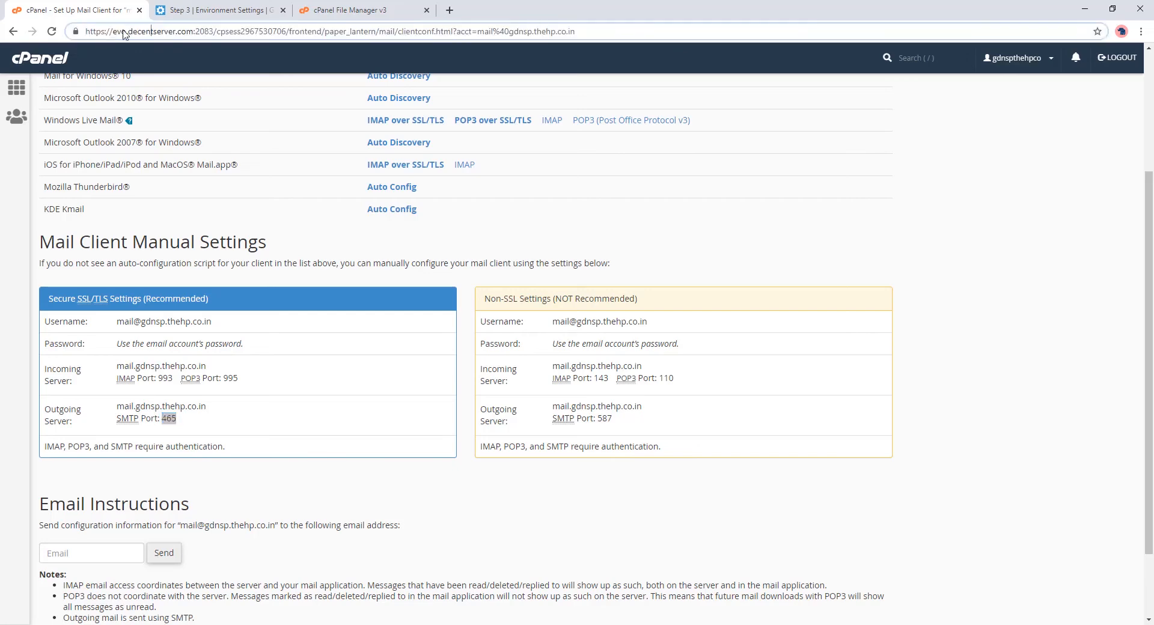
drag(114, 31, 180, 31)
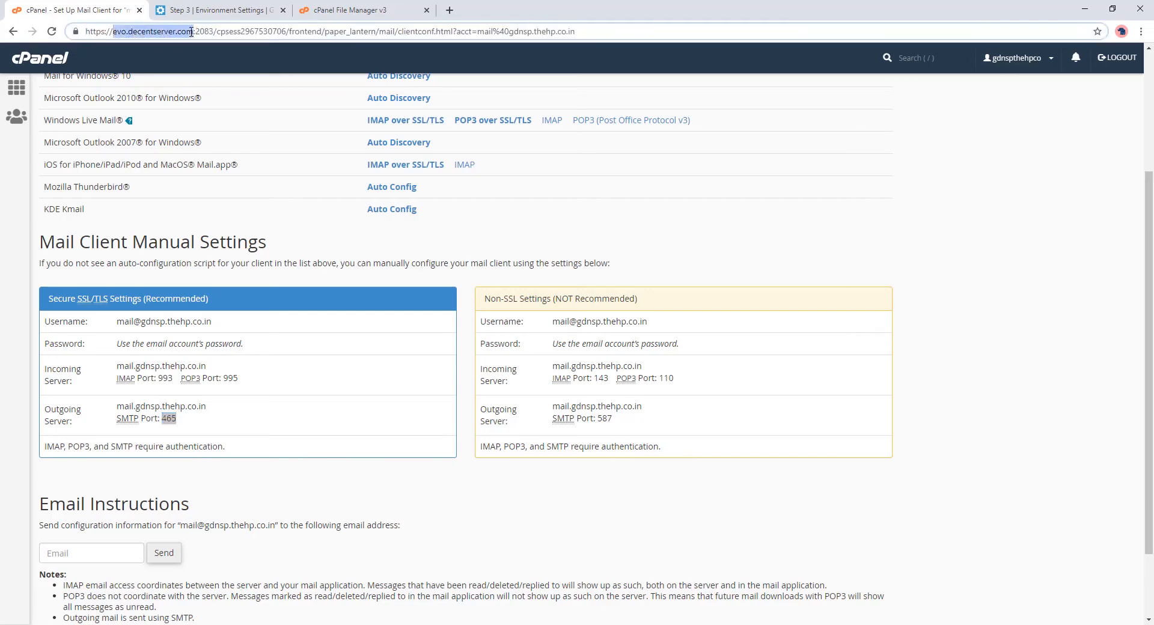
click(198, 8)
key(shift+Tab)
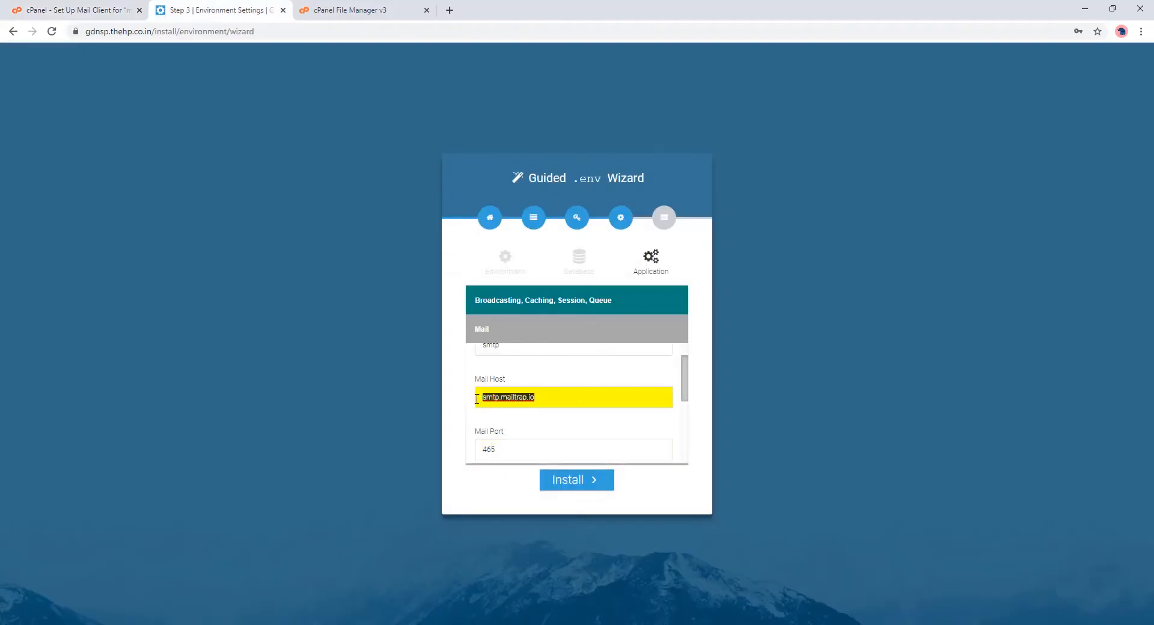
key(ctrl+v)
click(555, 486)
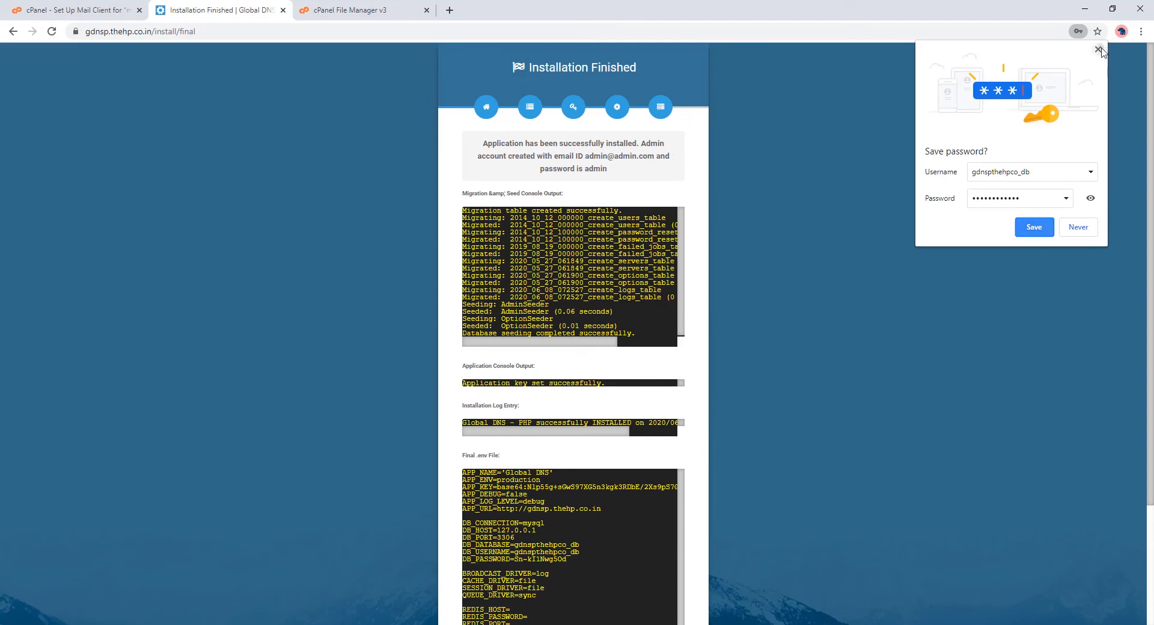
Step: Dismiss the save-password popup, review the default admin credentials, and exit to the live site
click(1098, 48)
scroll(534, 391, down, 5)
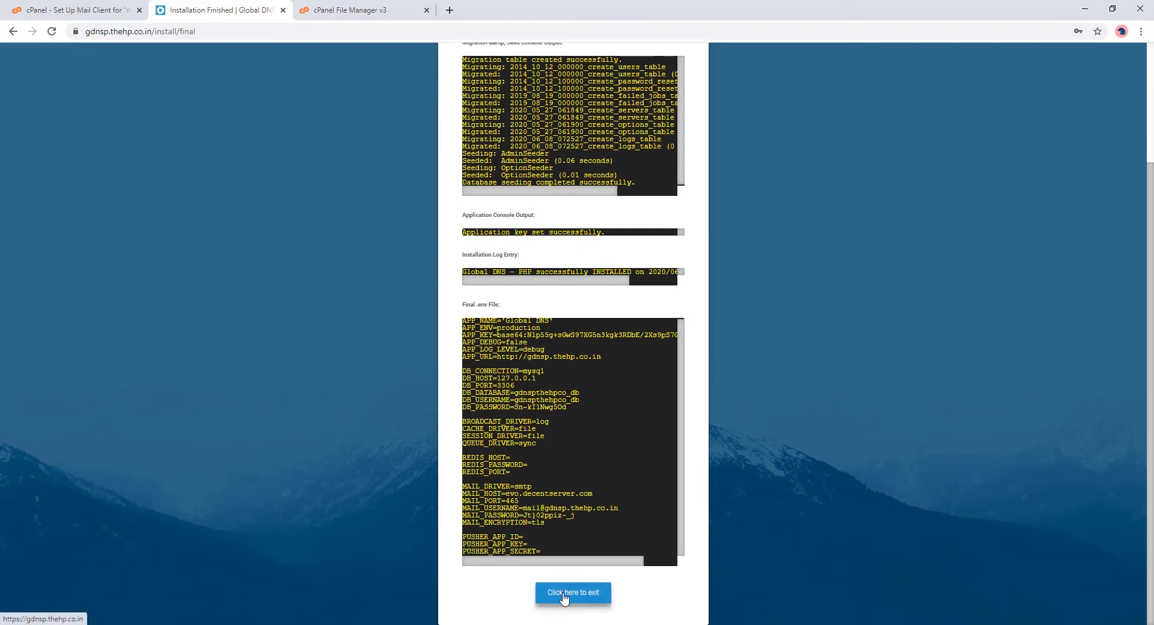
scroll(563, 597, up, 5)
drag(589, 157, 613, 175)
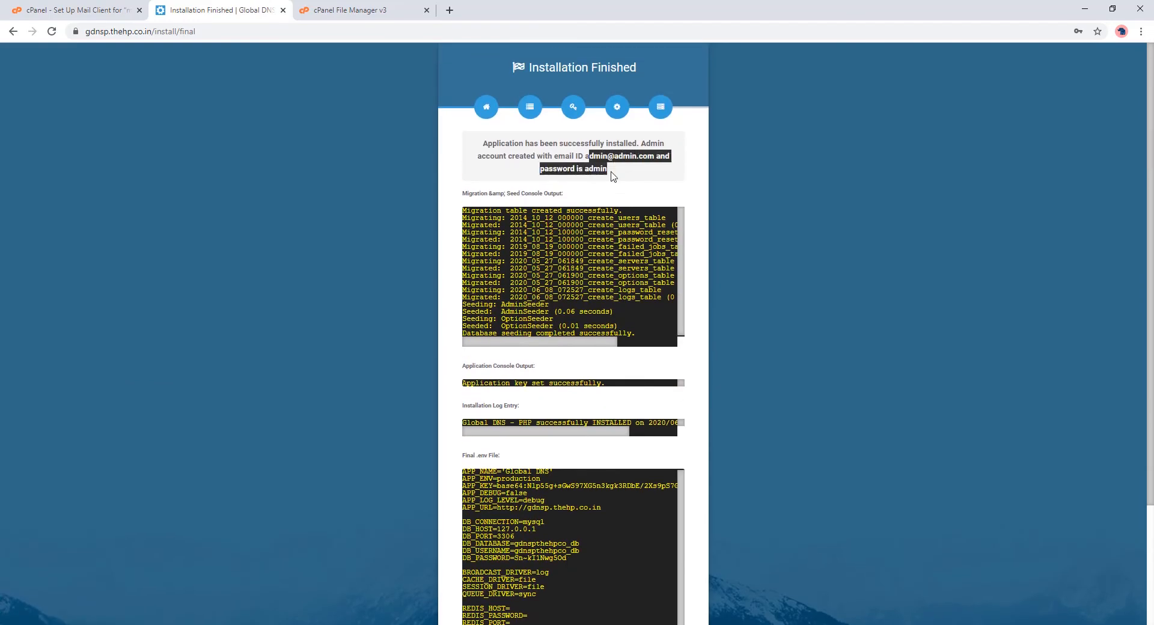
click(612, 175)
scroll(559, 361, down, 5)
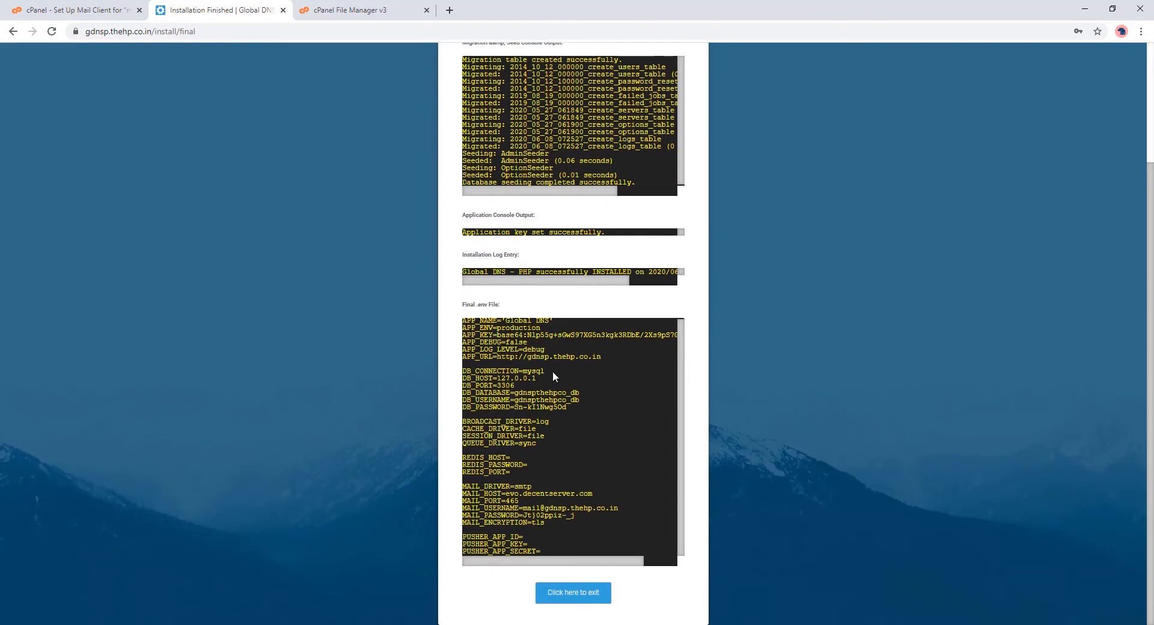
click(567, 588)
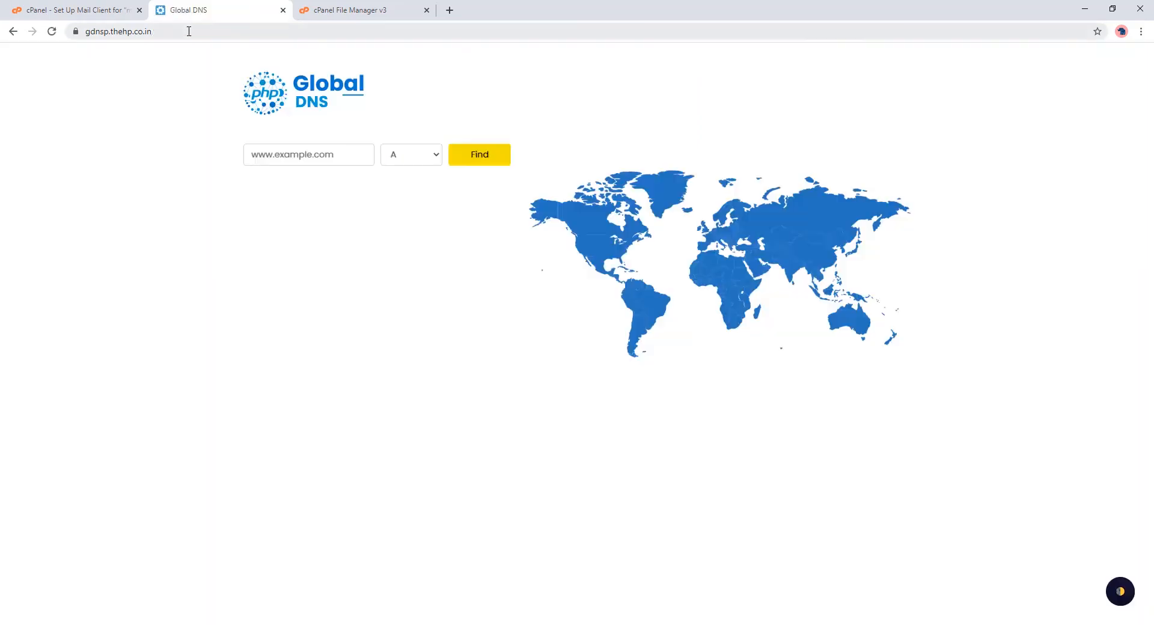
Step: Open the site's /login page and sign in with the admin e-mail and password, with Remember me ticked
click(239, 34)
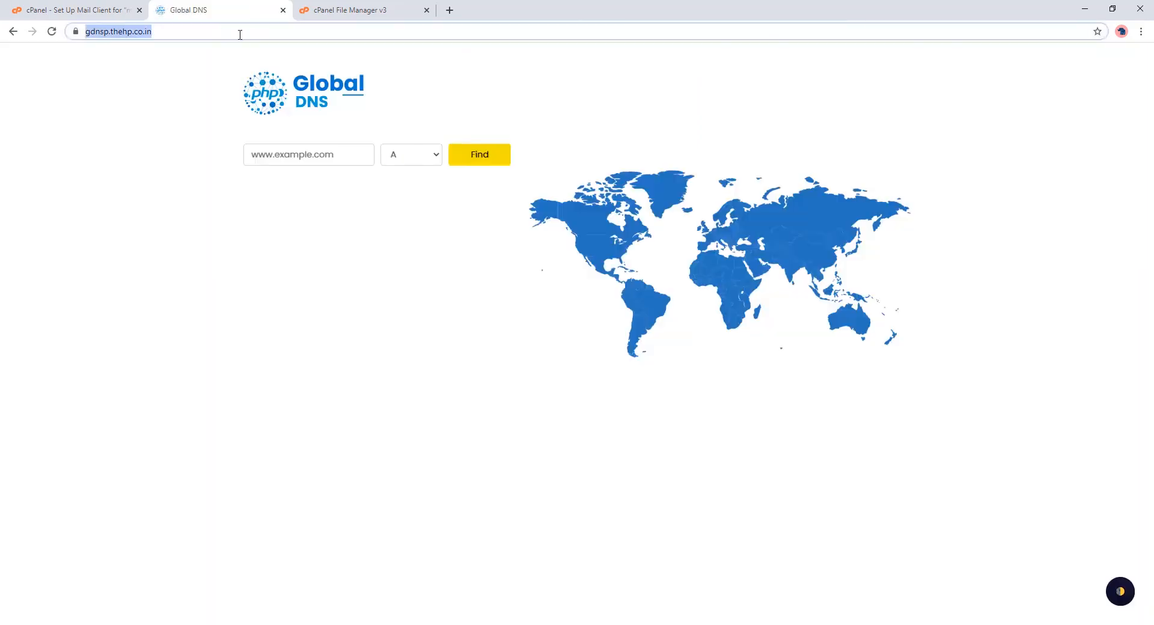
click(249, 35)
text(/login)
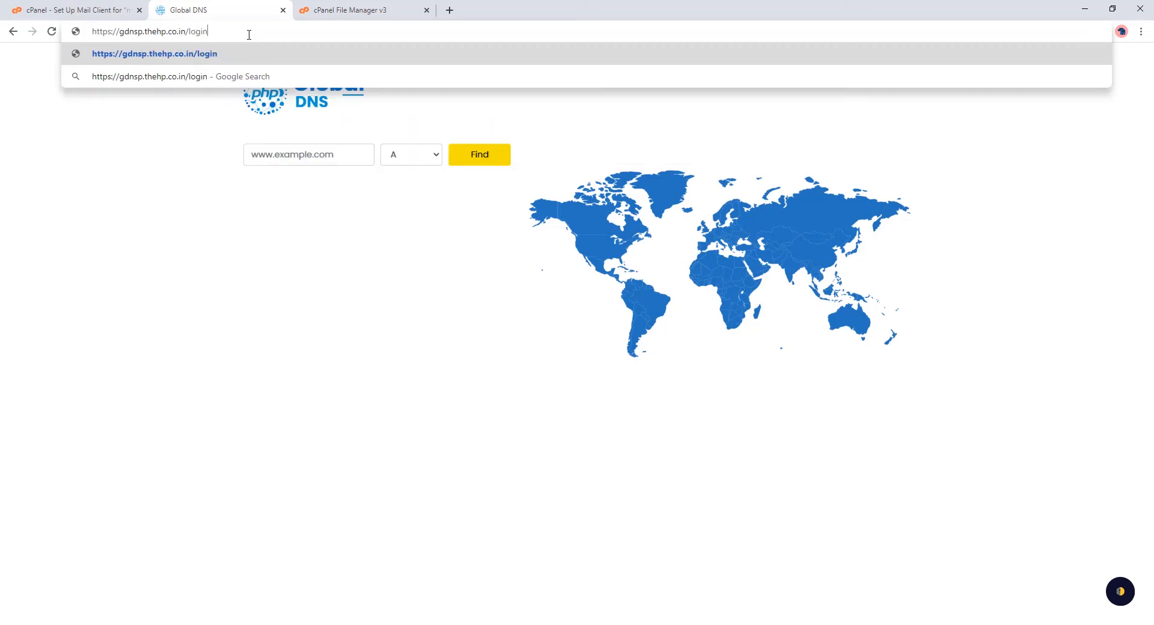
key(Return)
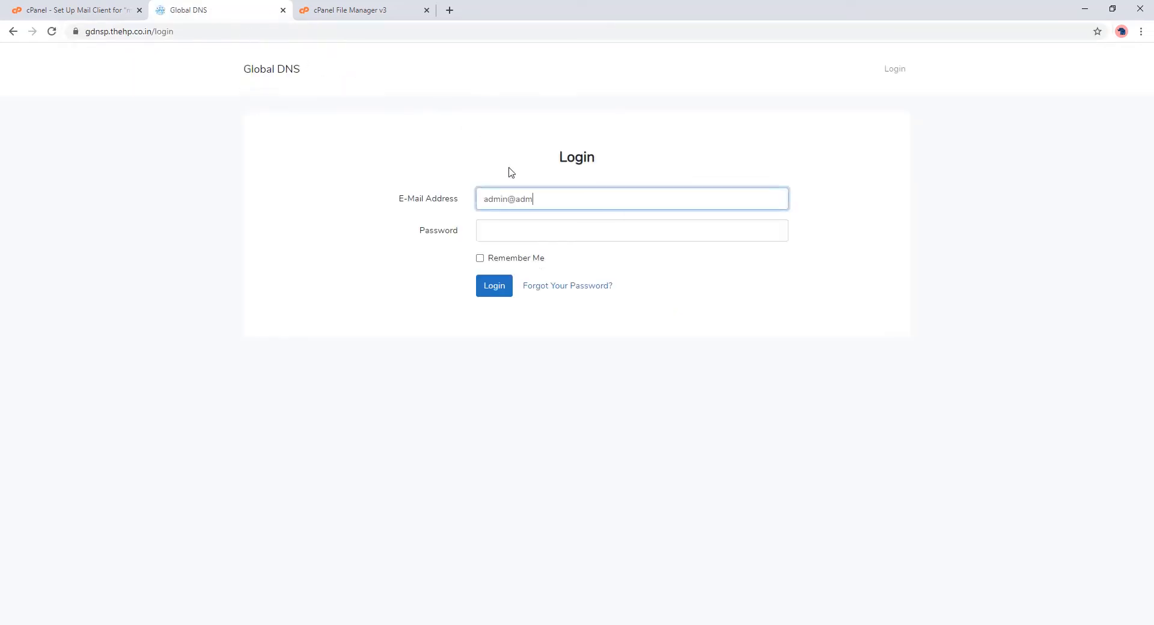
text(admin@admin.com)
key(Tab)
text(pas)
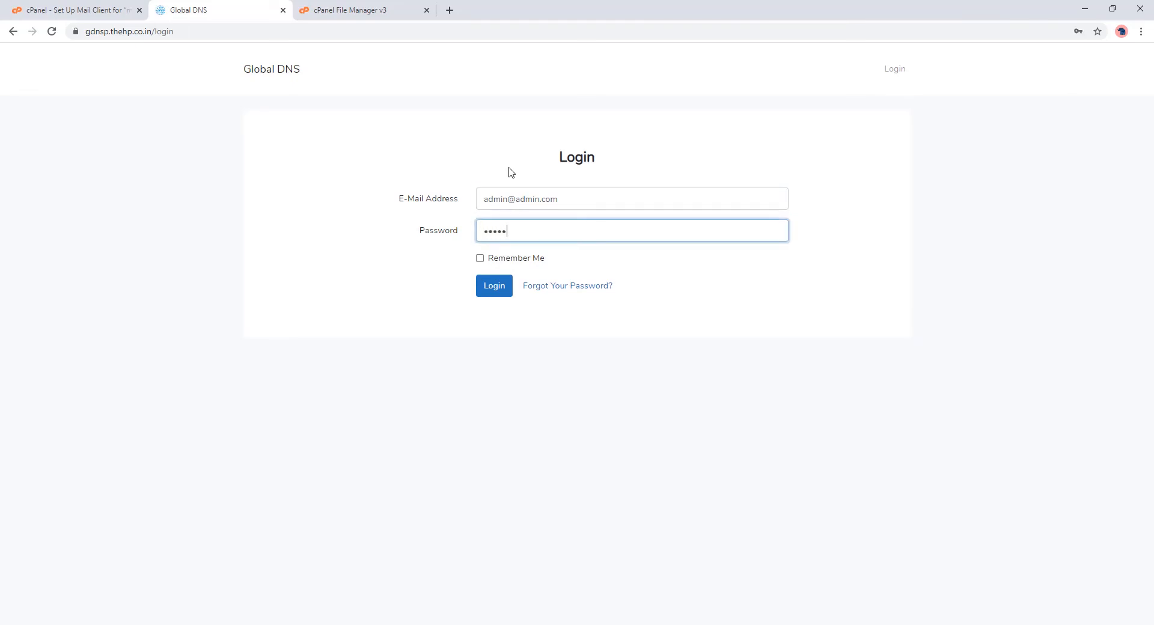
click(505, 258)
click(496, 284)
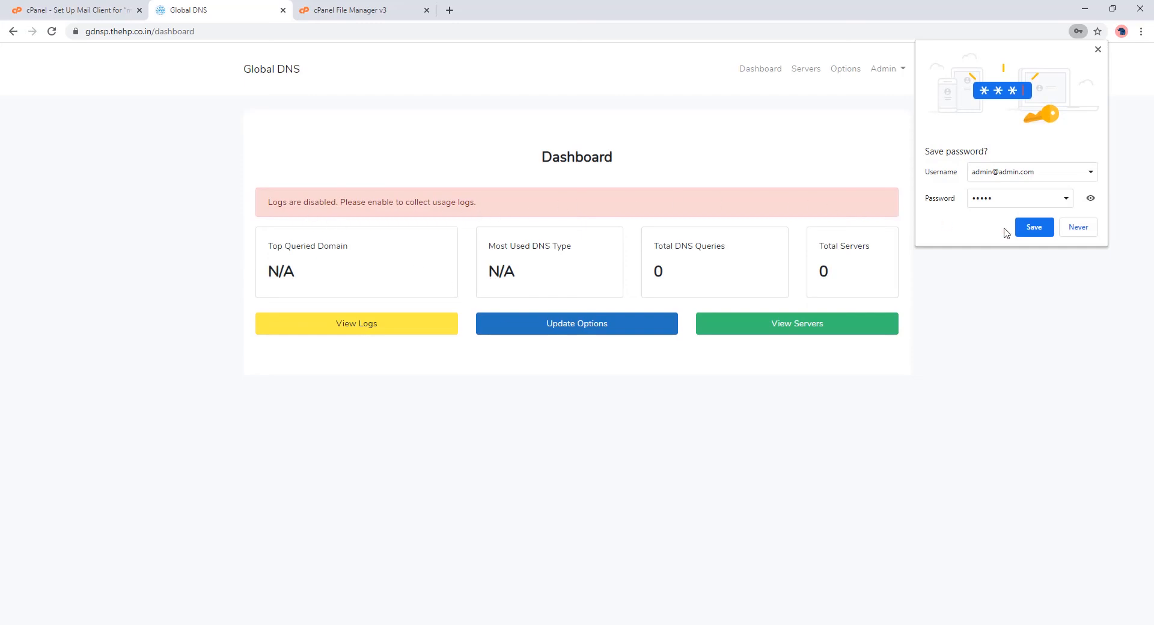
Step: Open the Admin > Account settings form and select the current name Admin
click(887, 71)
click(883, 97)
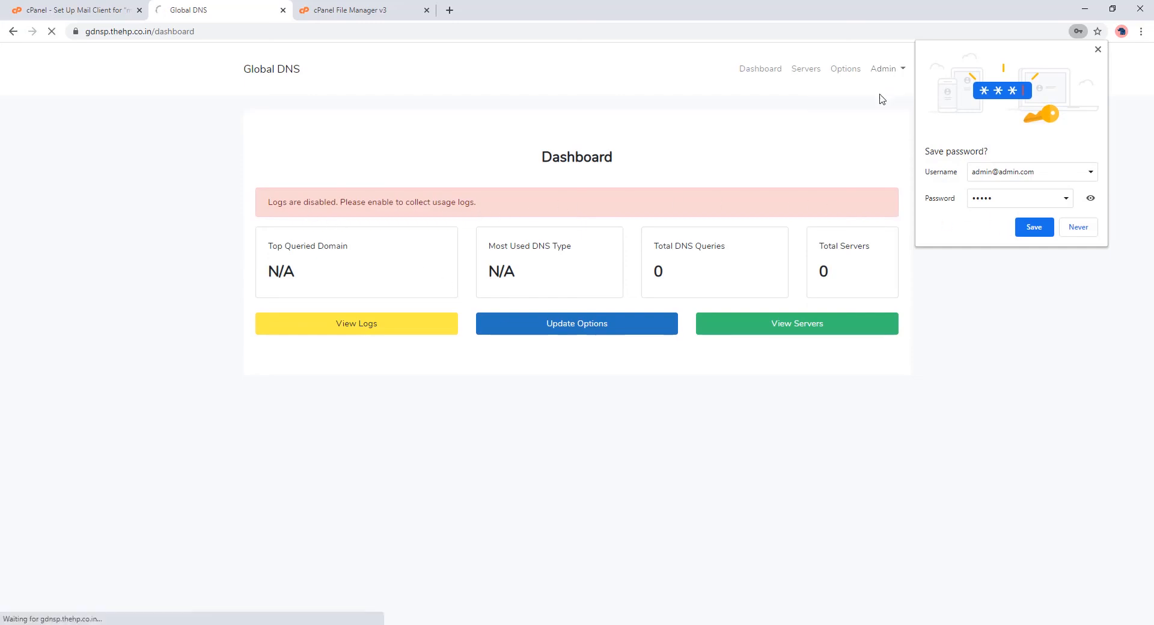
drag(462, 212, 210, 226)
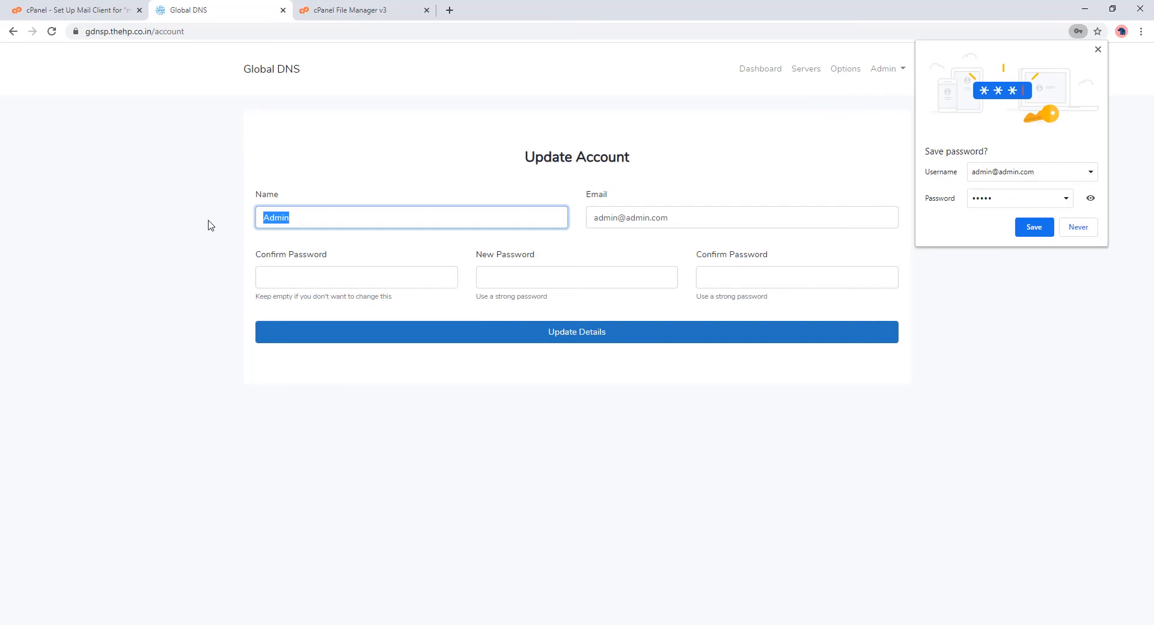
Step: Replace the admin's full name and e-mail, enter the current and new passwords, and save the details
text(Harshit Peer)
key(Tab)
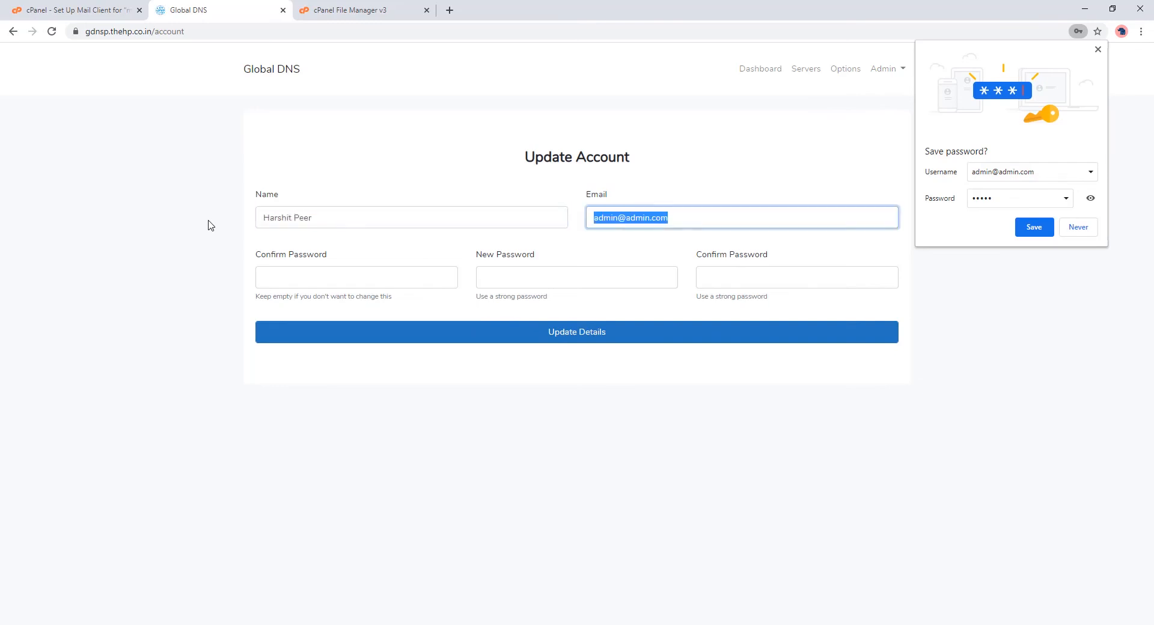
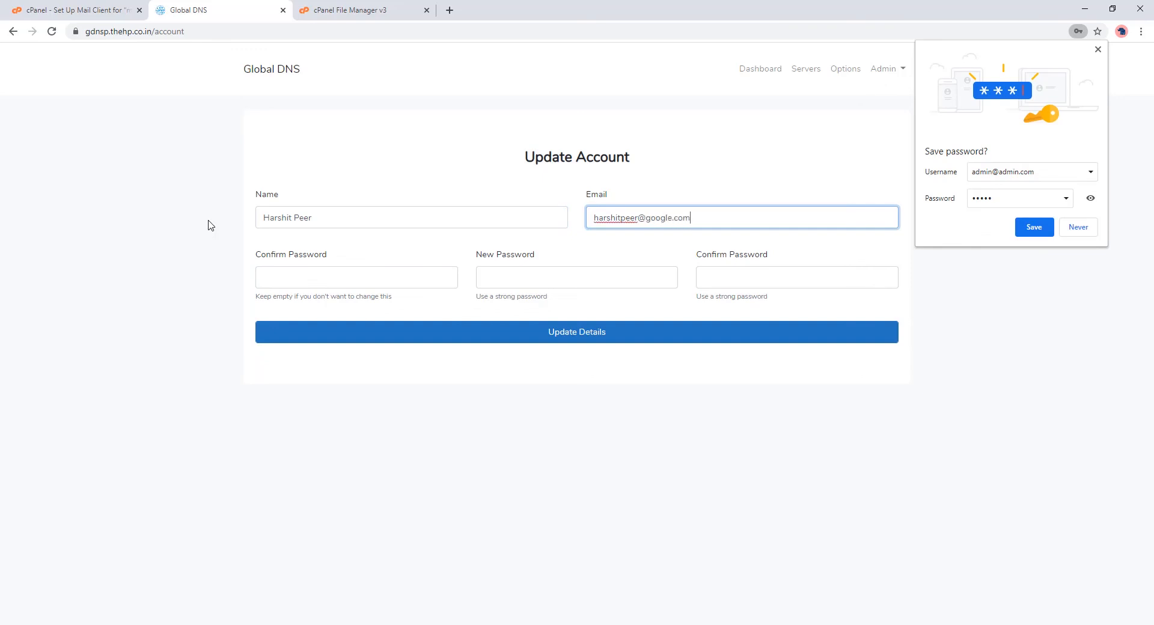
key(Tab)
text(admi)
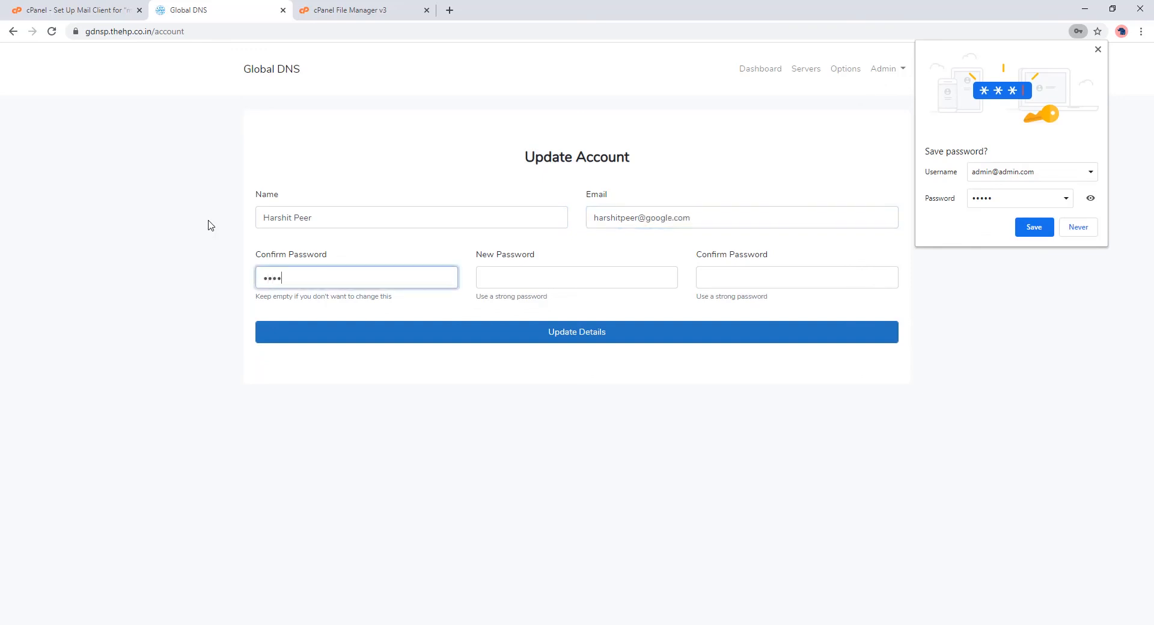
text(n)
key(Tab)
text(admin12345)
key(Tab)
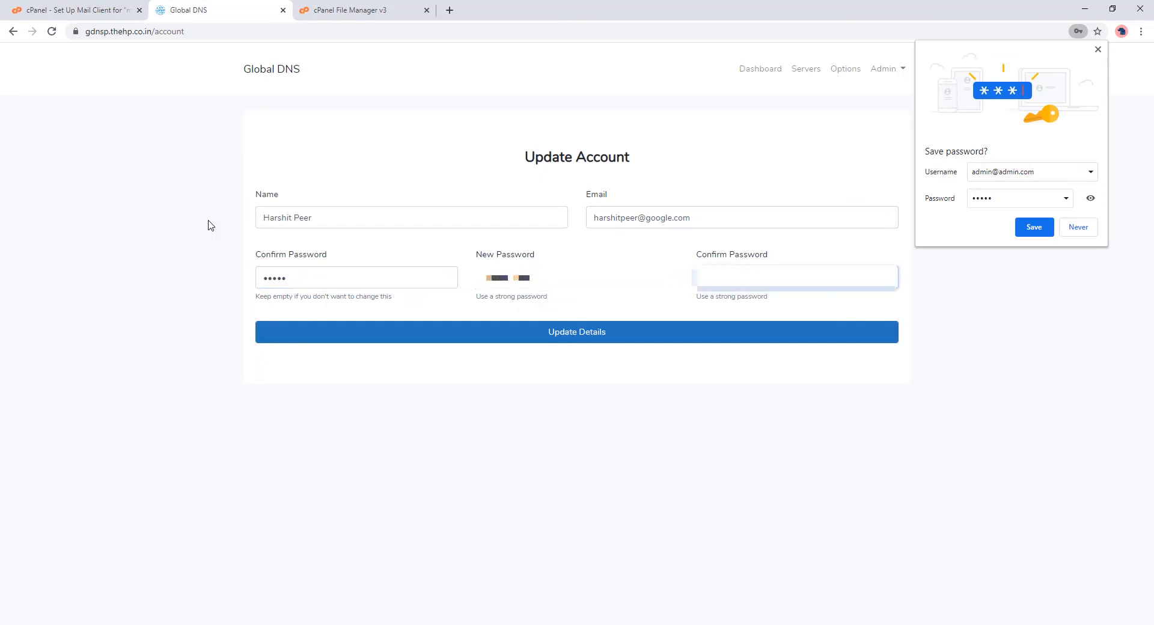
text(admin123)
click(524, 341)
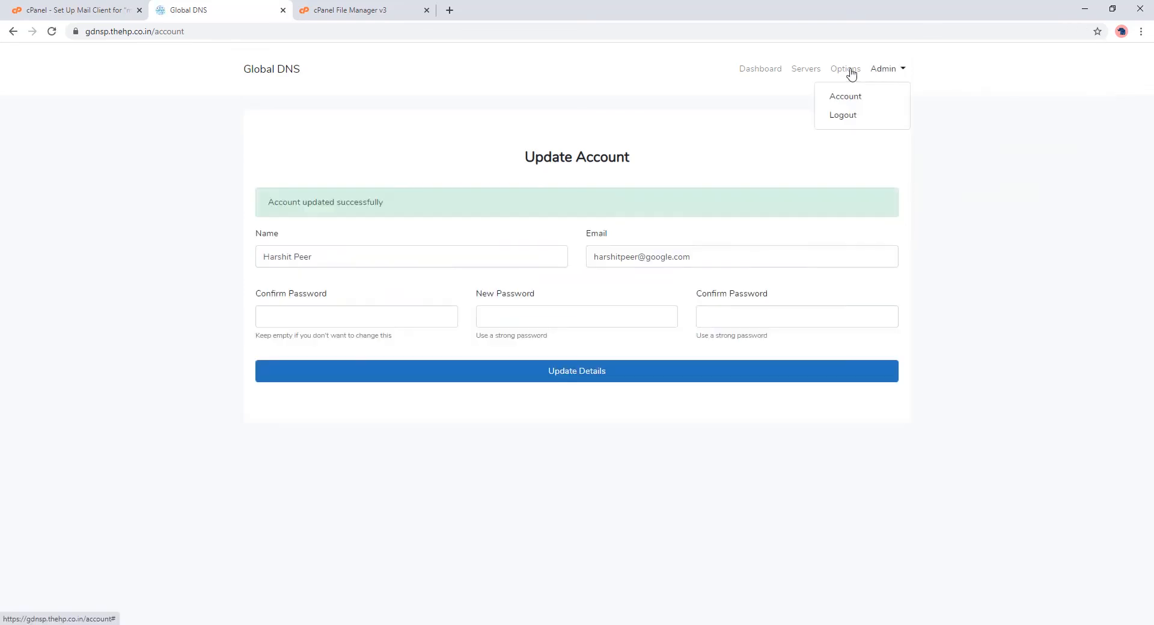
Step: Copy the item URL from the licence file and load the Global DNS CodeCanyon page in a new tab
click(773, 70)
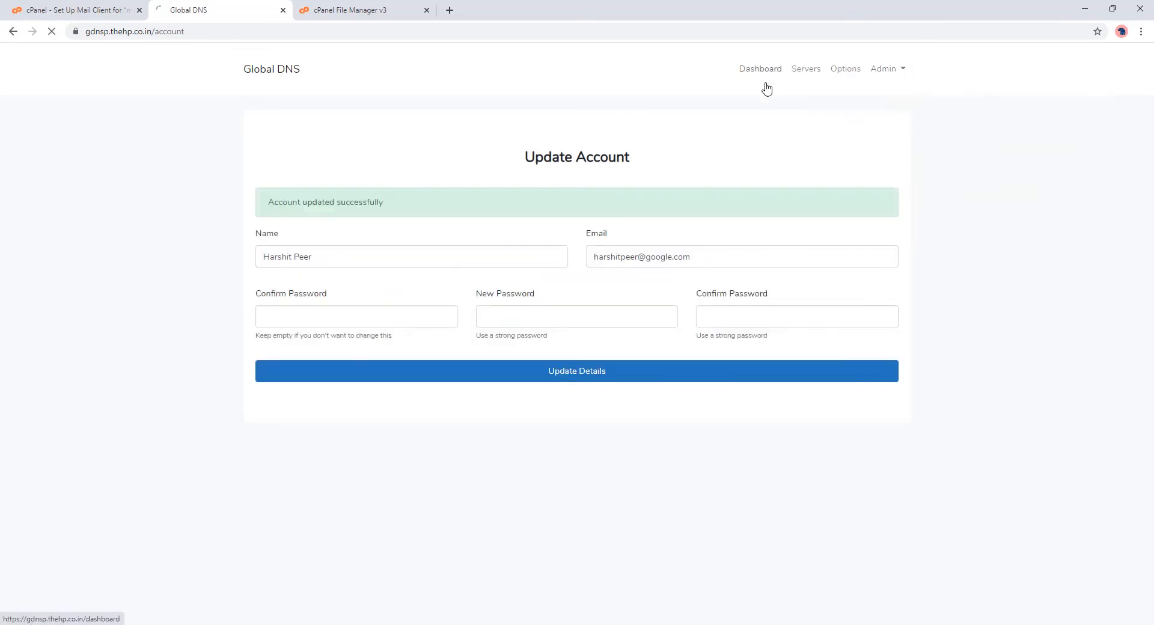
key(alt+Tab)
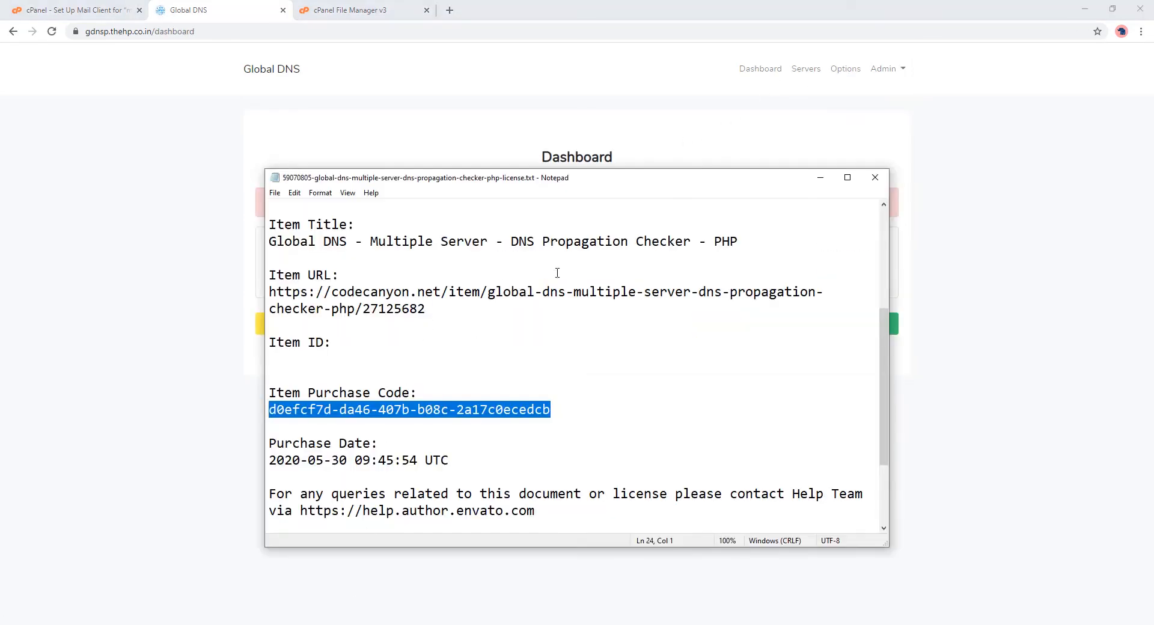
drag(461, 317, 260, 290)
key(ctrl+c)
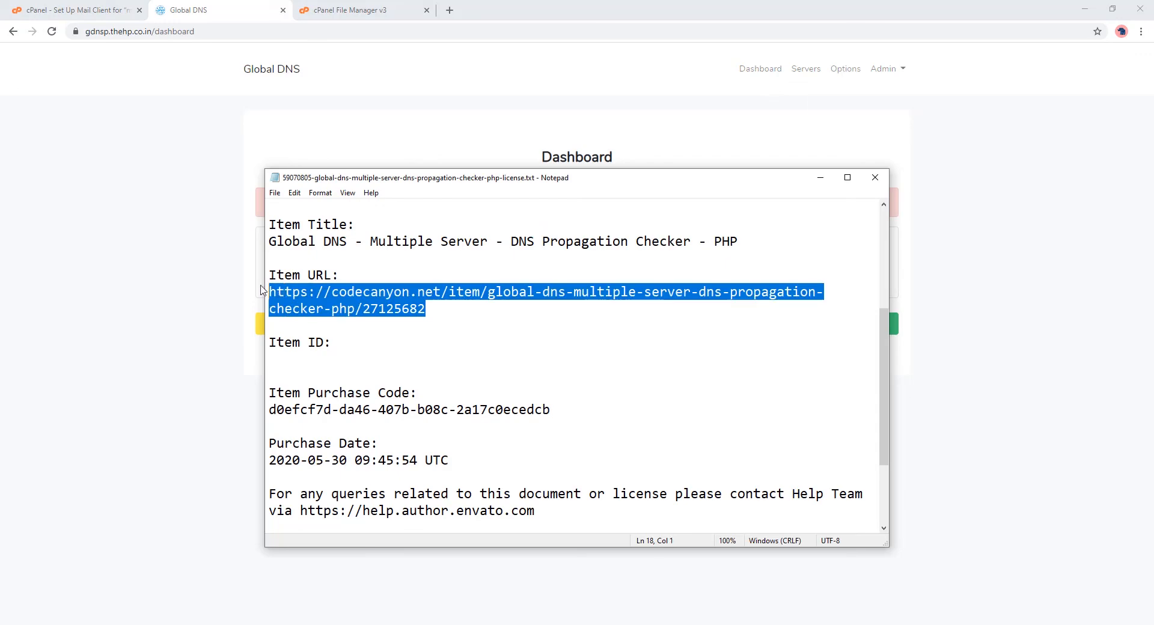
click(449, 12)
key(ctrl+v)
key(Return)
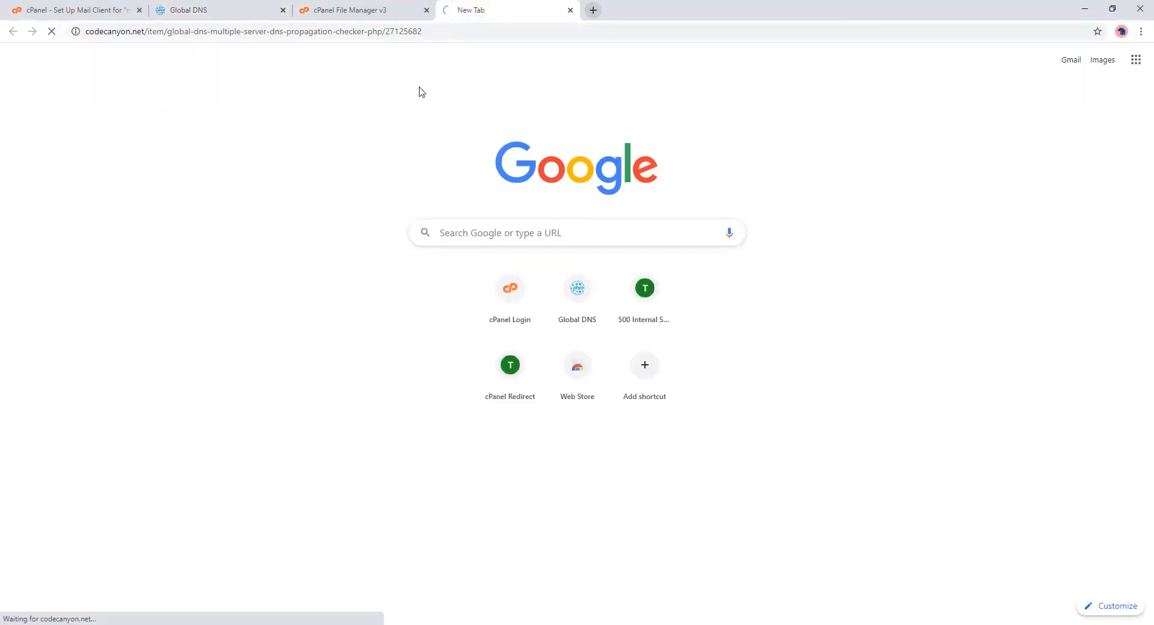
Step: Scroll down to the 5 FREE Servers banner and follow its link
scroll(1010, 249, down, 10)
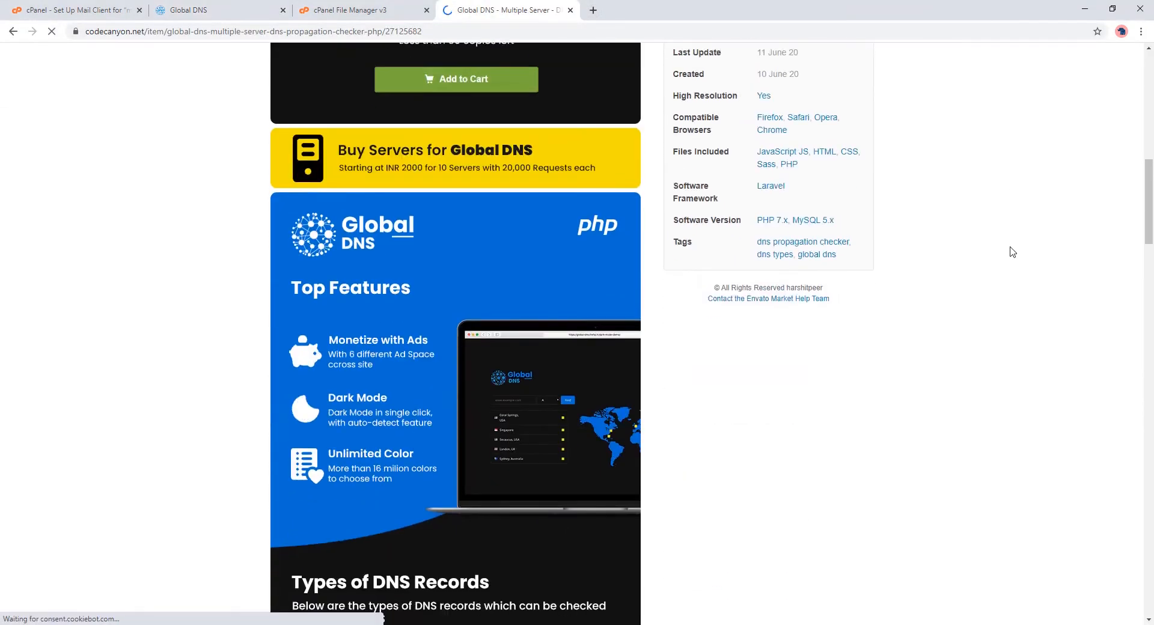
scroll(1012, 252, down, 20)
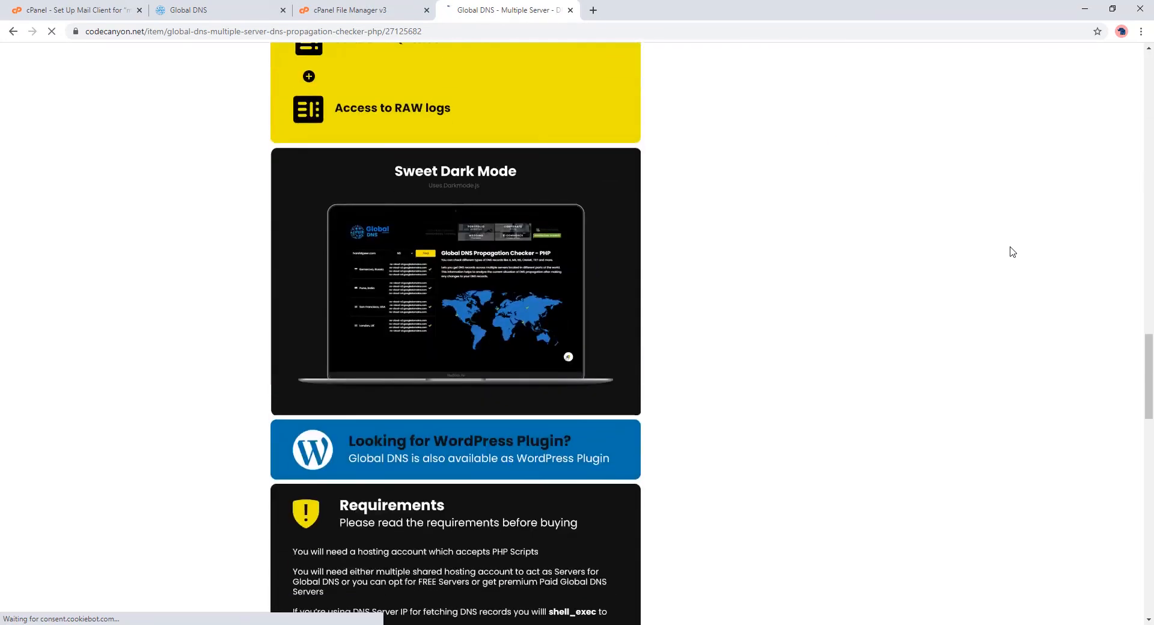
scroll(1012, 251, down, 8)
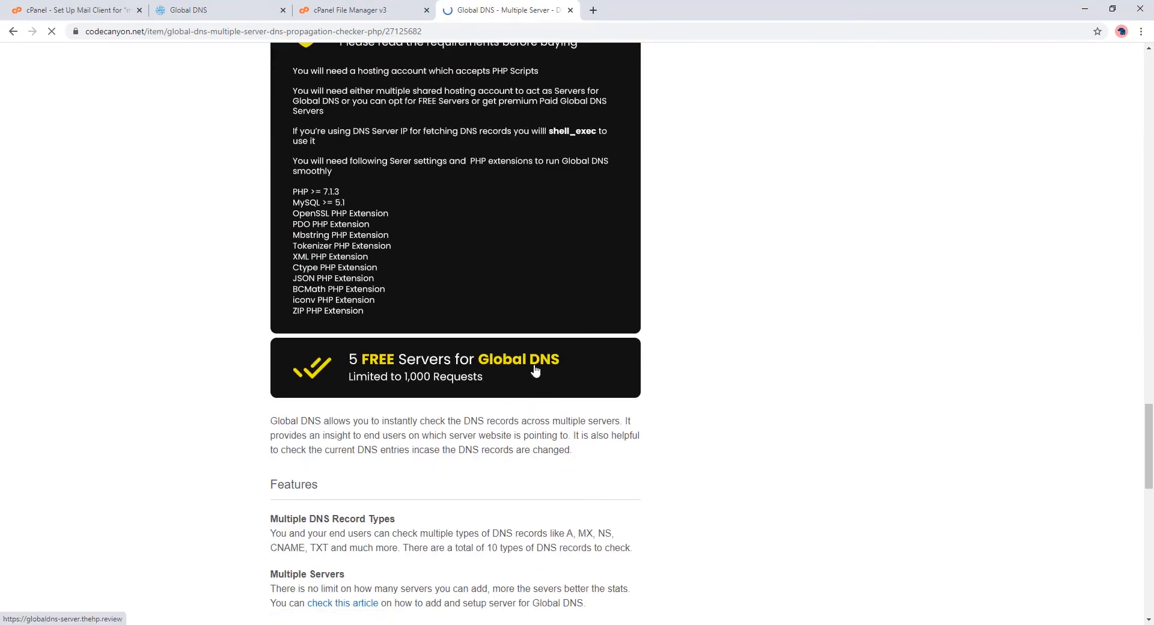
click(536, 371)
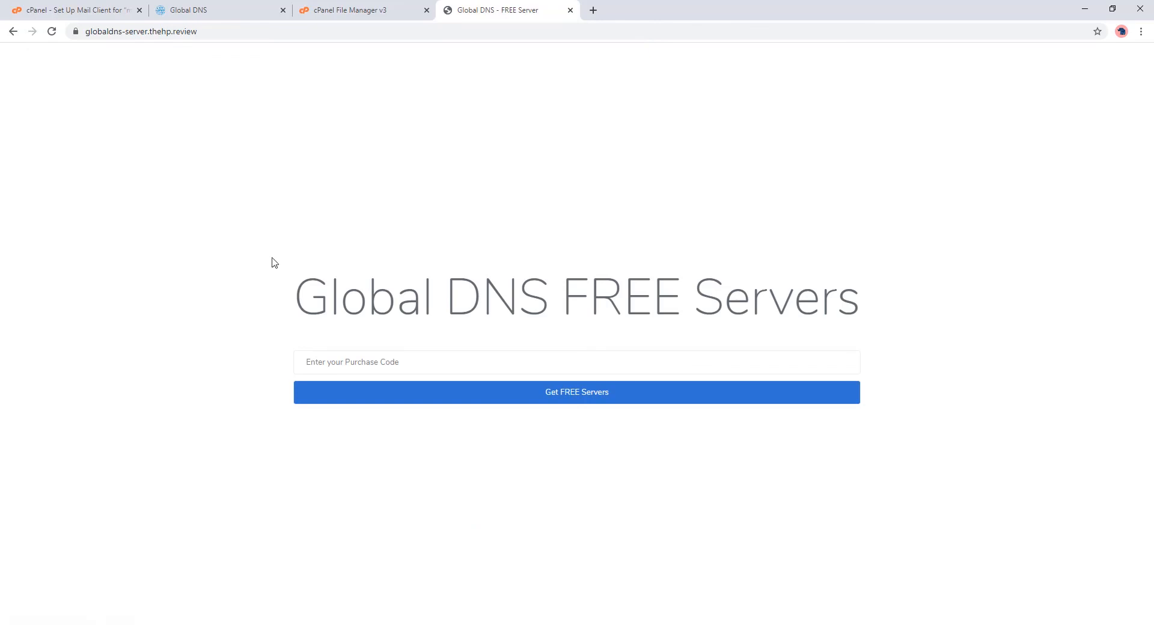
Step: Paste the licence file's purchase code into the Purchase Code field and request the five free servers
key(alt+Tab)
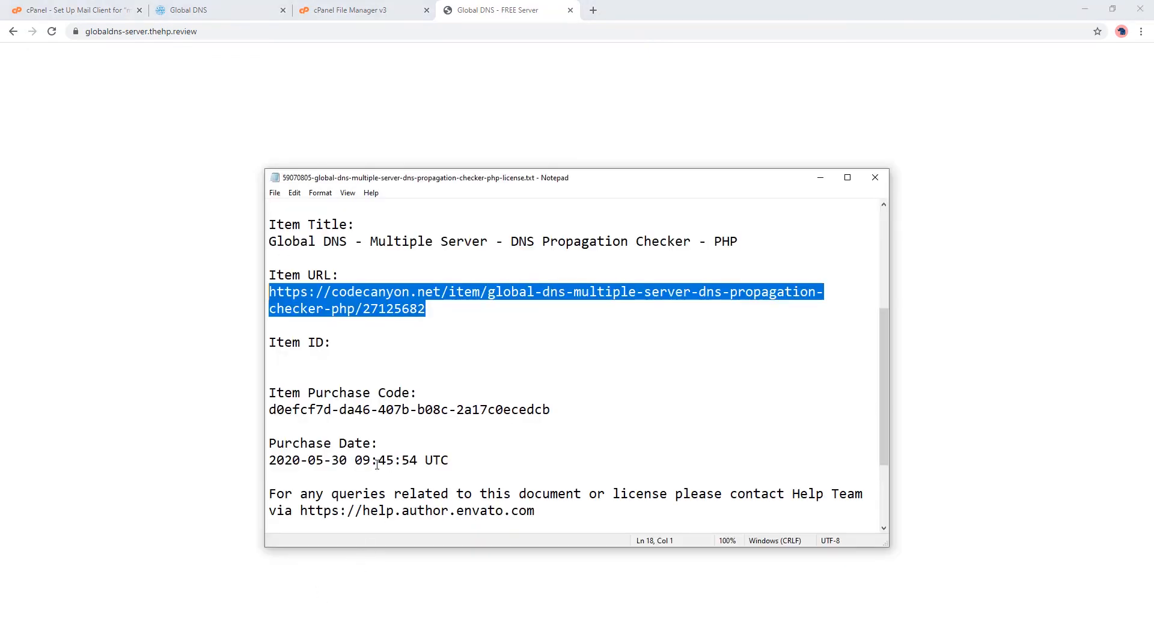
drag(537, 413, 244, 411)
key(ctrl+c)
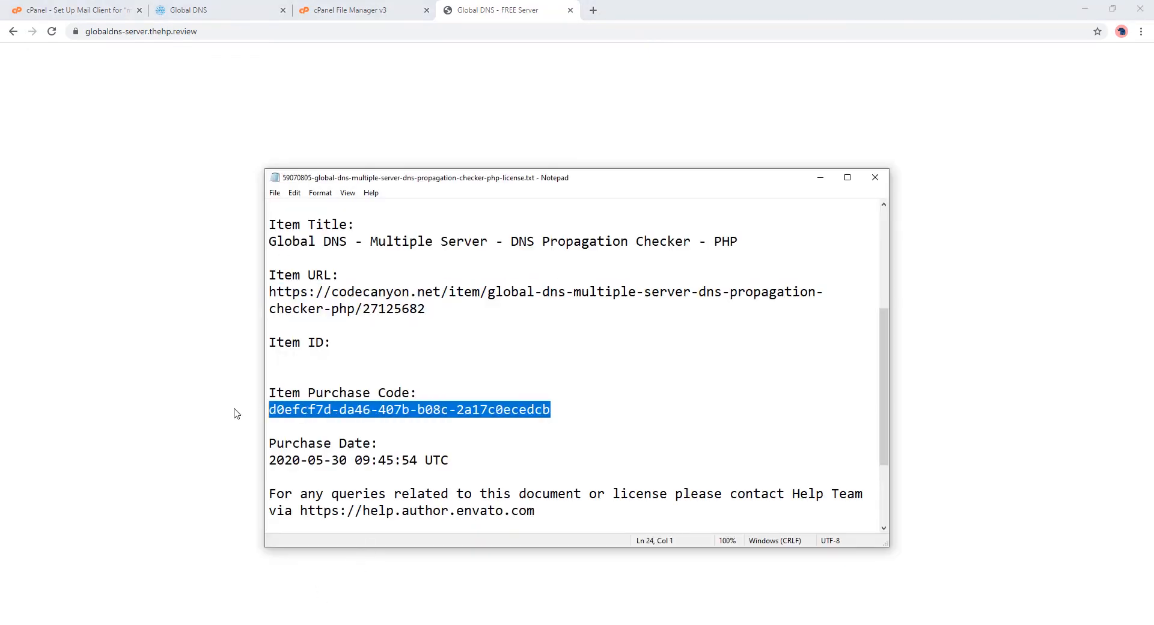
key(alt+Tab)
click(352, 362)
key(ctrl+v)
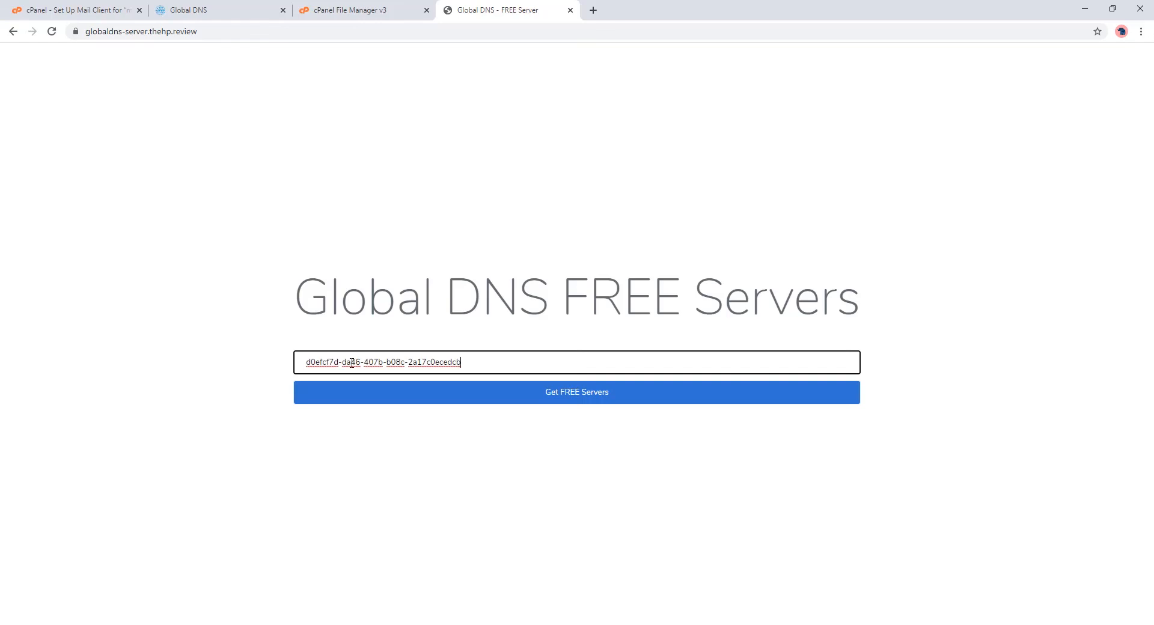
click(367, 400)
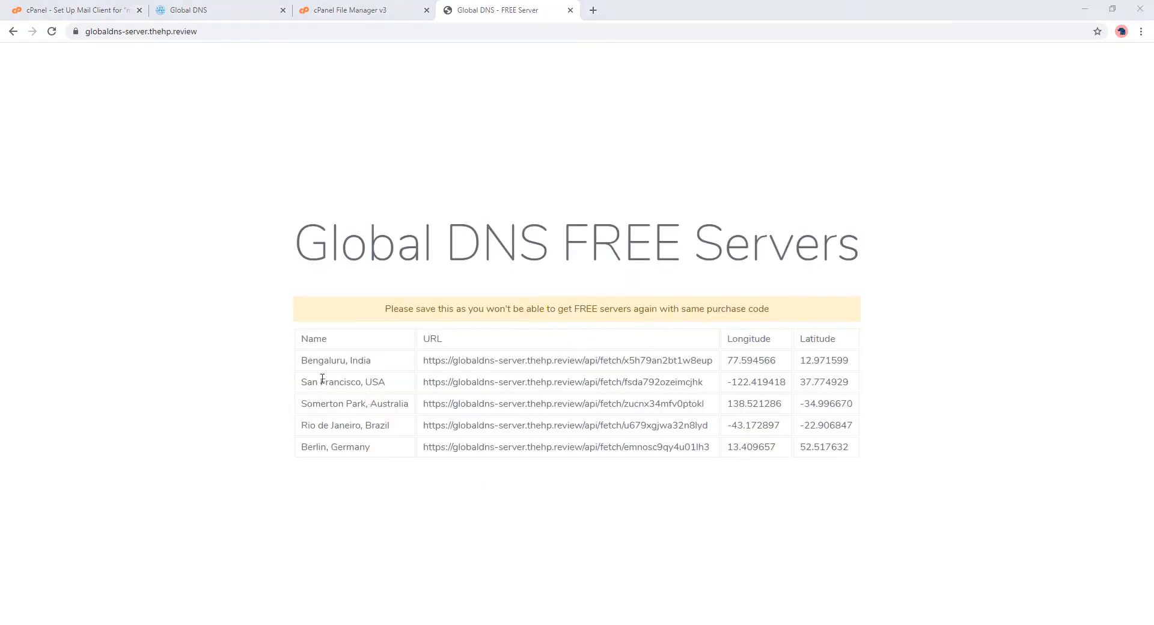
click(251, 7)
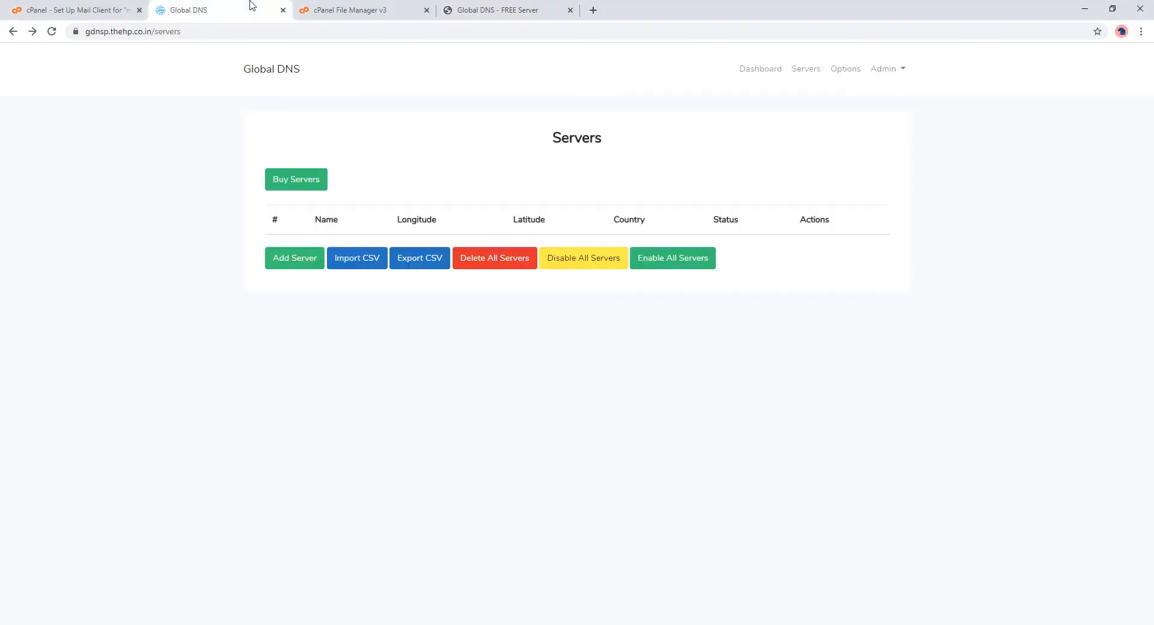
Step: Start a new server, copying the name Bengaluru, India and its URL from the free servers table
click(296, 256)
click(490, 18)
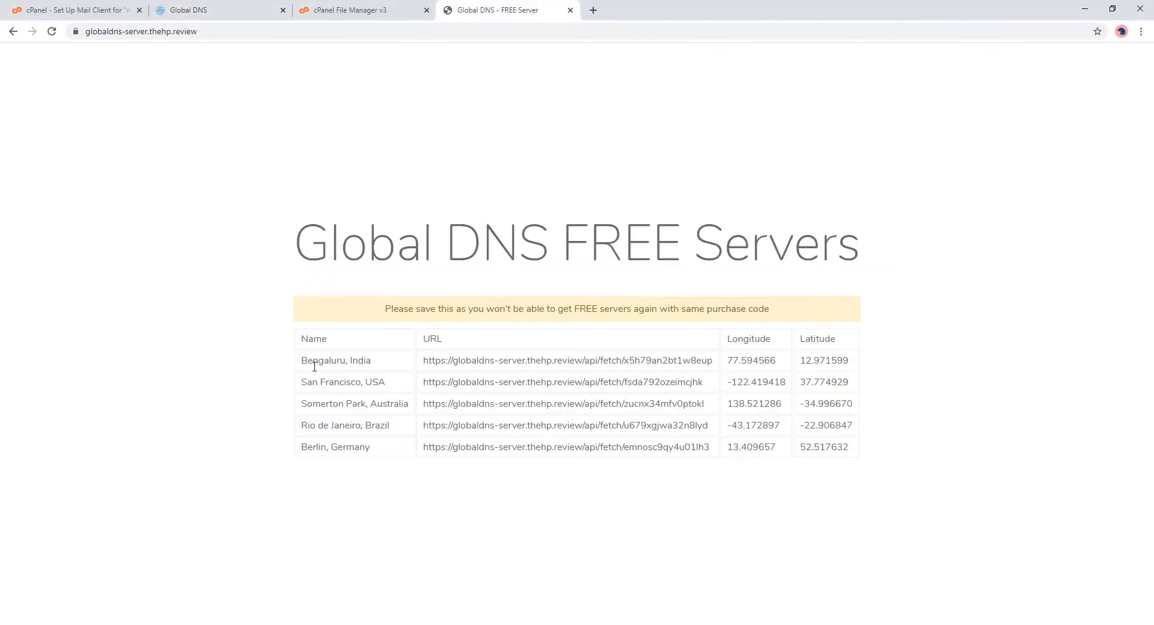
drag(304, 364, 378, 363)
key(ctrl+c)
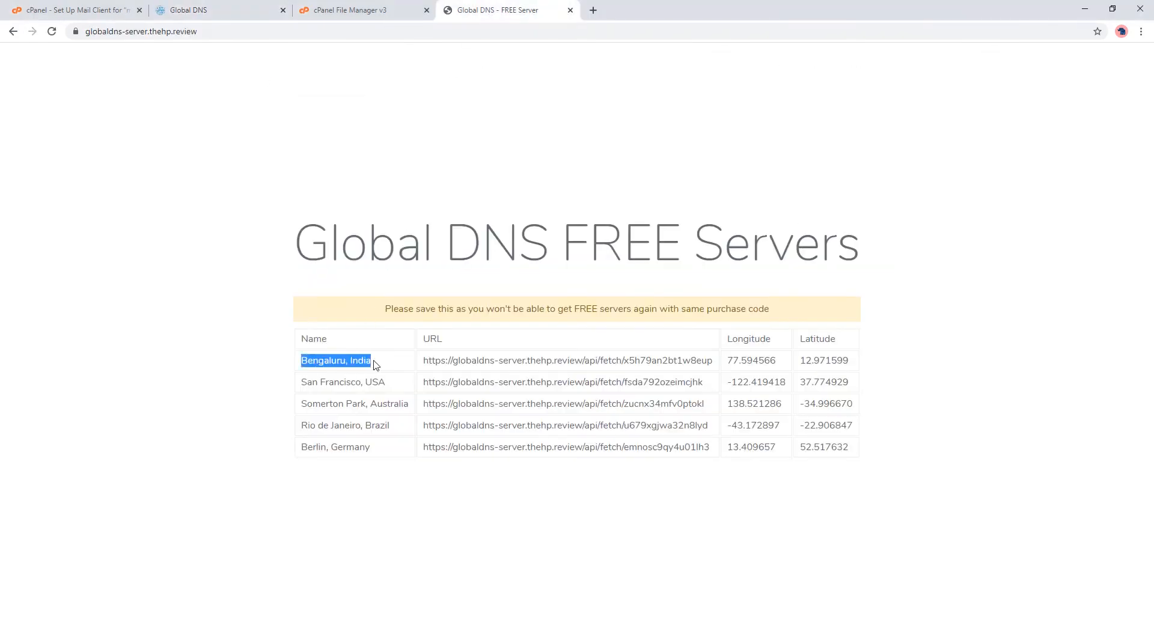
click(225, 7)
click(315, 201)
key(ctrl+v)
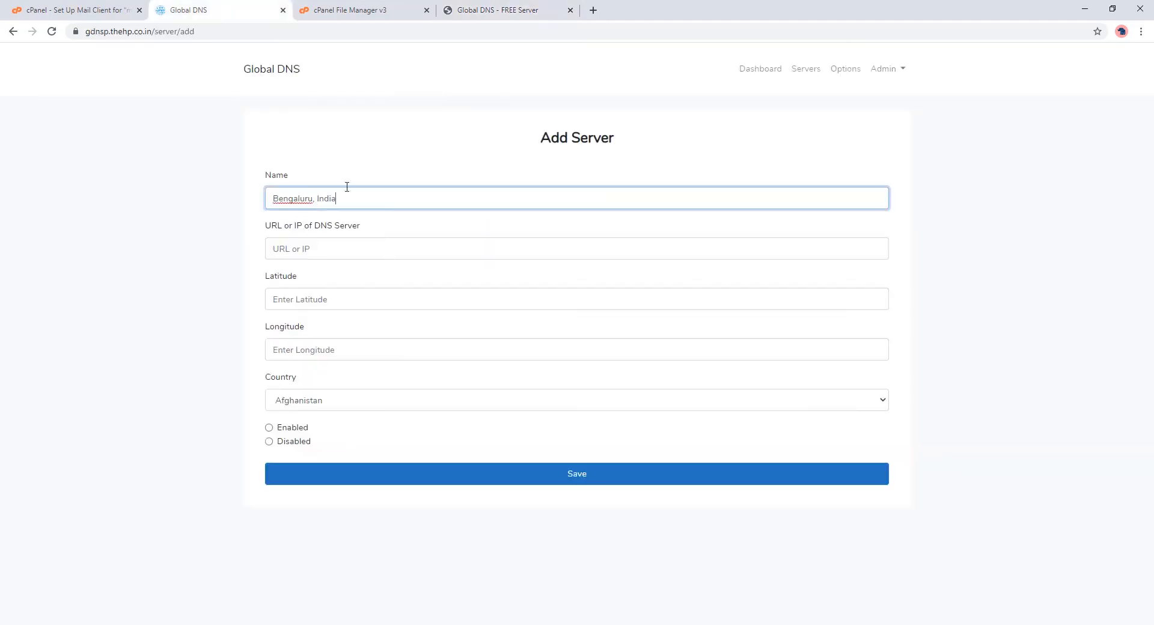
click(510, 18)
drag(427, 360, 716, 370)
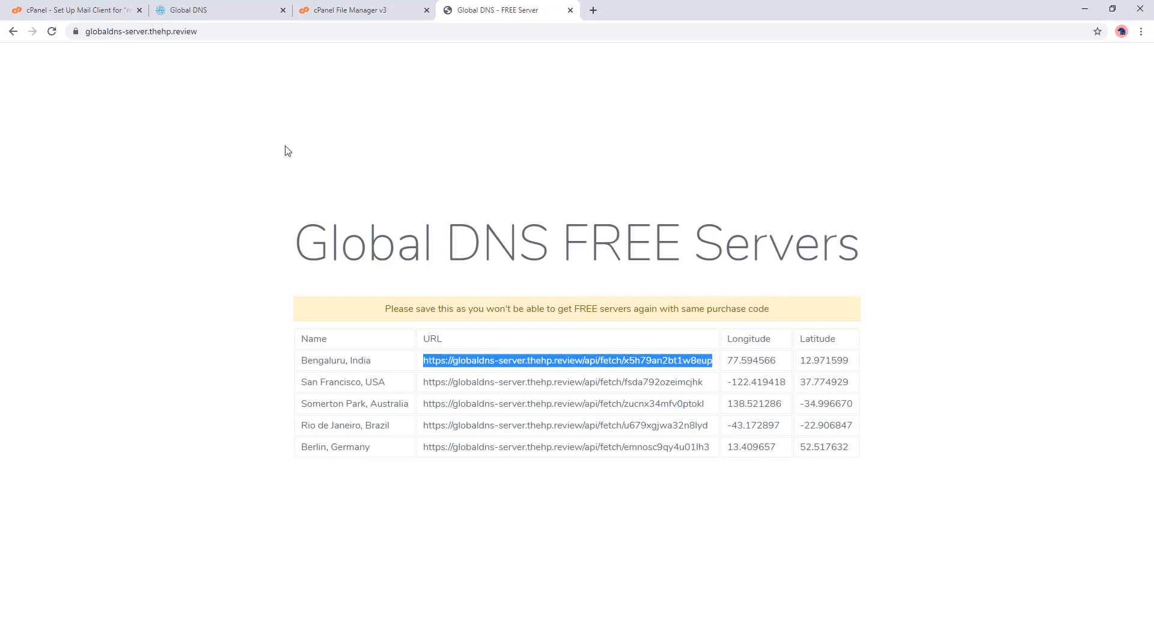
click(219, 12)
click(302, 258)
key(ctrl+v)
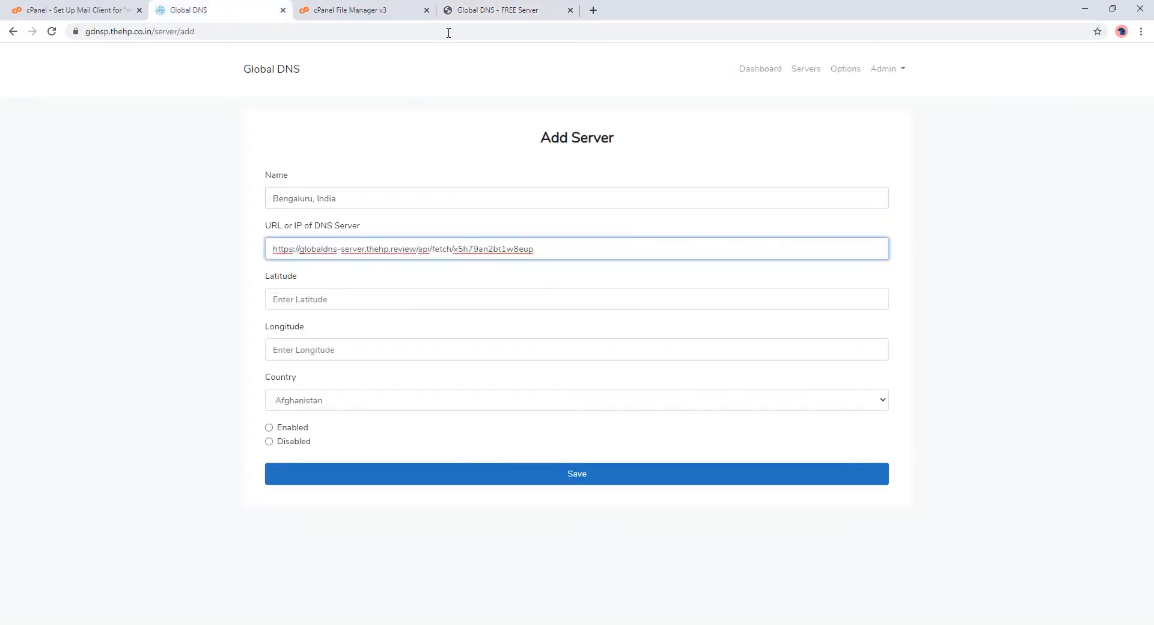
Step: Copy the coordinates into the form: latitude 12.971599 and longitude 77.594566
click(467, 13)
drag(802, 360, 847, 359)
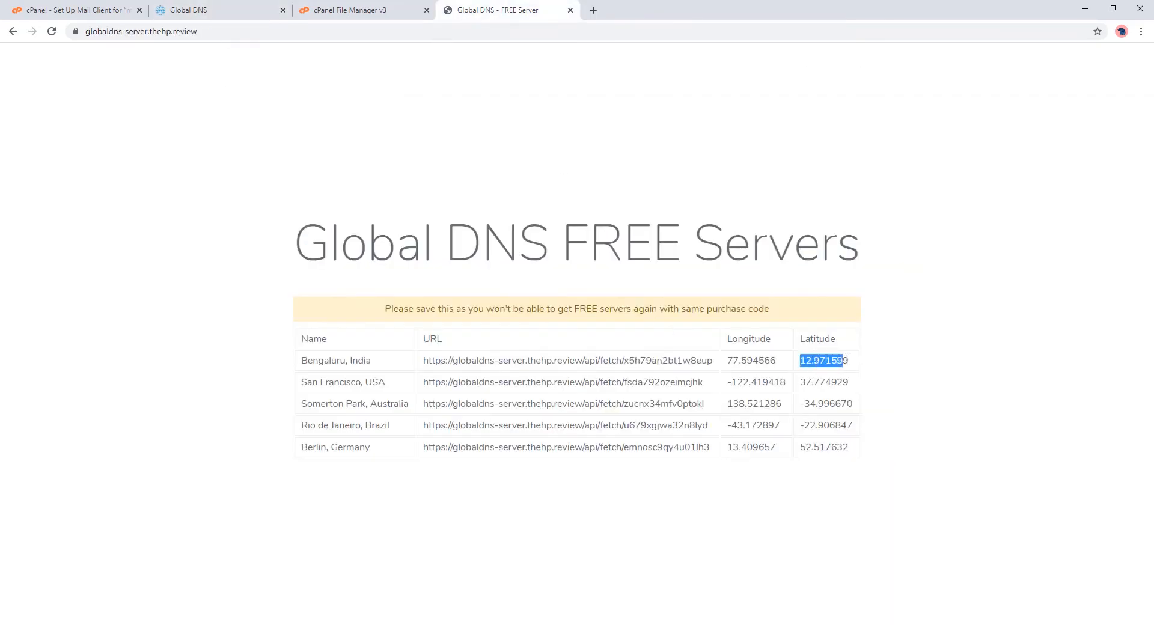
key(ctrl+c)
click(232, 12)
click(291, 297)
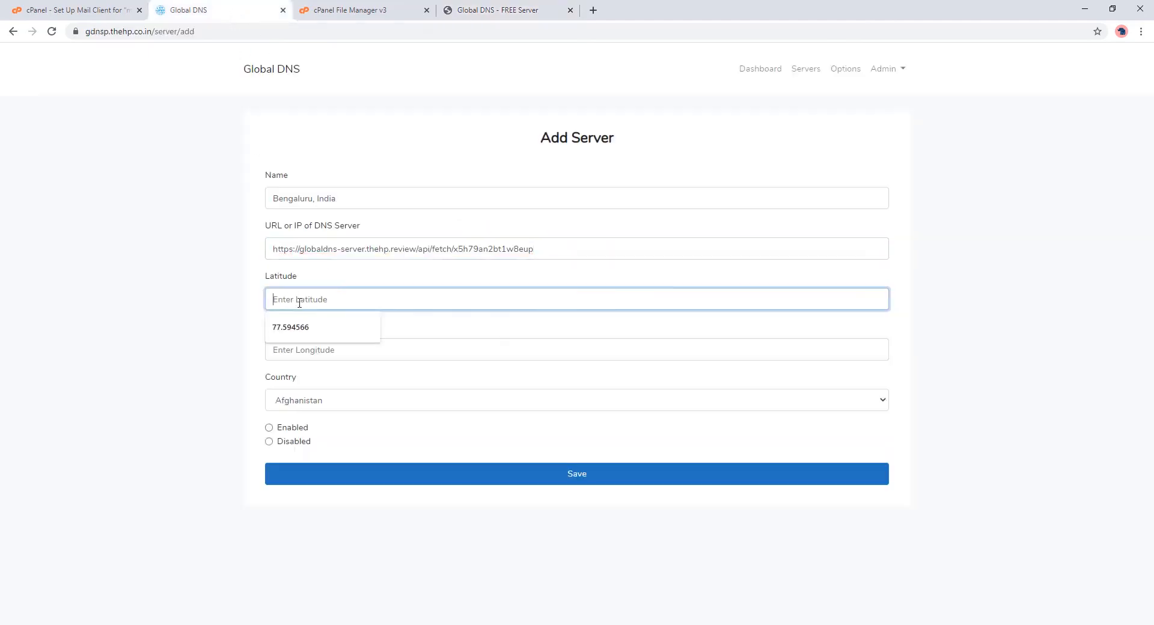
key(ctrl+v)
click(474, 12)
drag(727, 360, 780, 368)
key(ctrl+c)
click(217, 13)
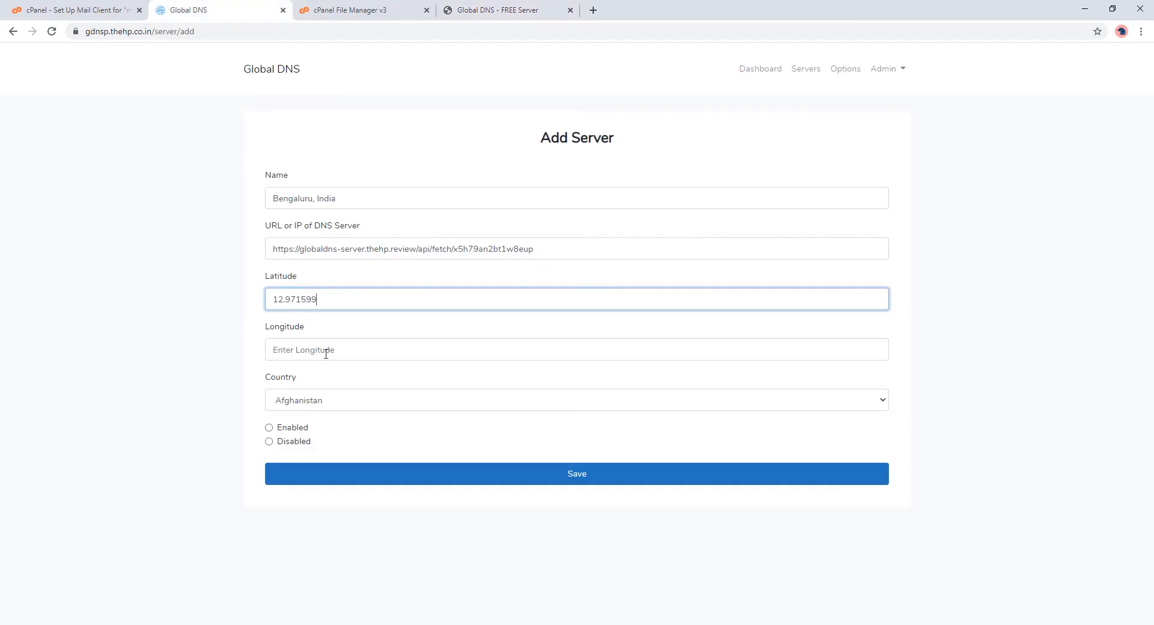
click(324, 350)
key(ctrl+v)
Step: Set the country to India, mark the server Enabled, and save it
click(325, 400)
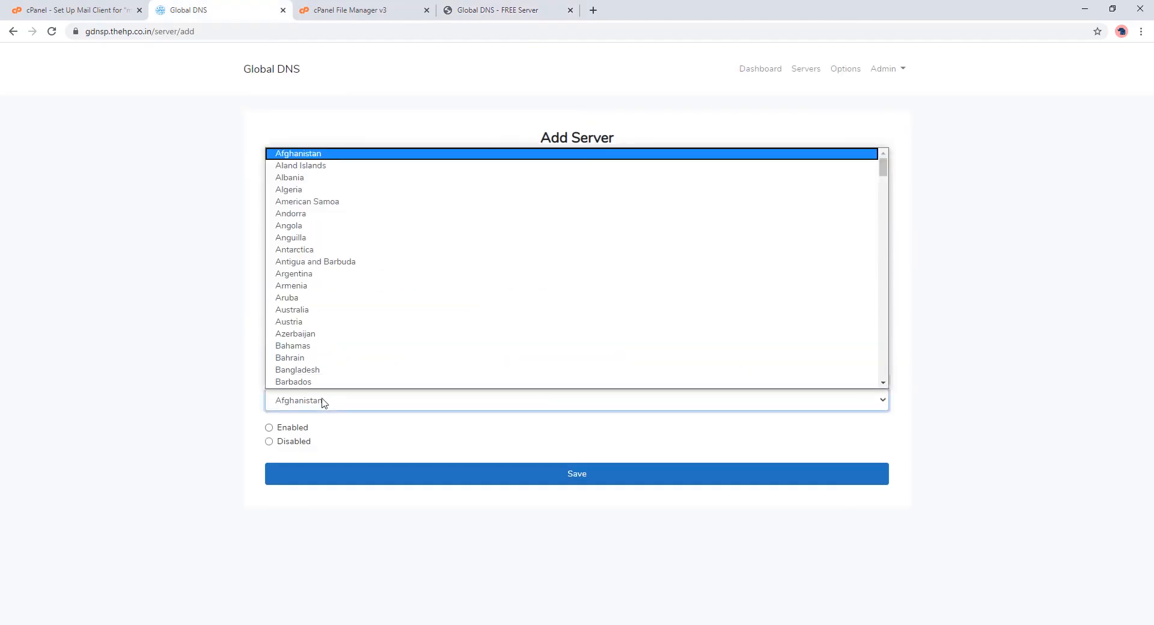
text(india)
key(Return)
click(303, 428)
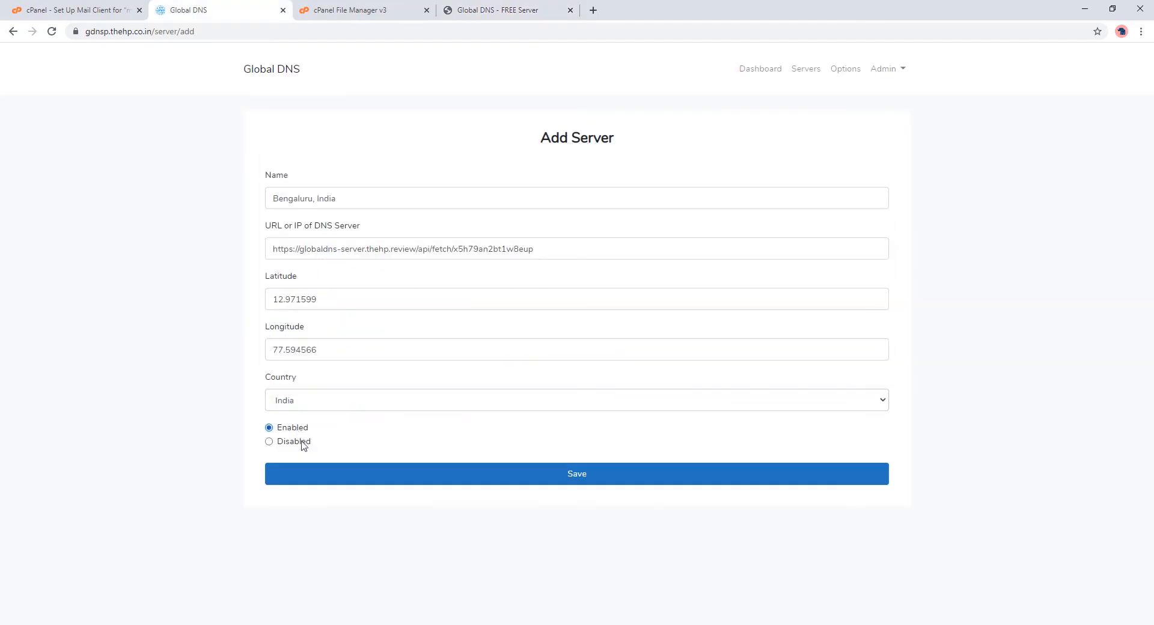
click(317, 475)
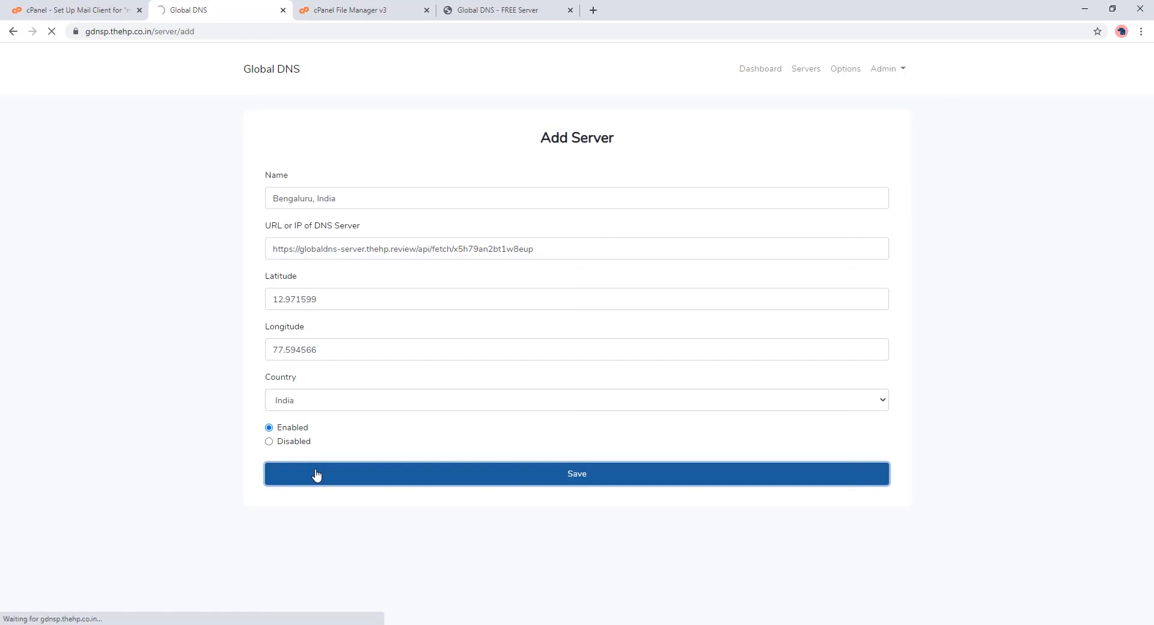
click(804, 69)
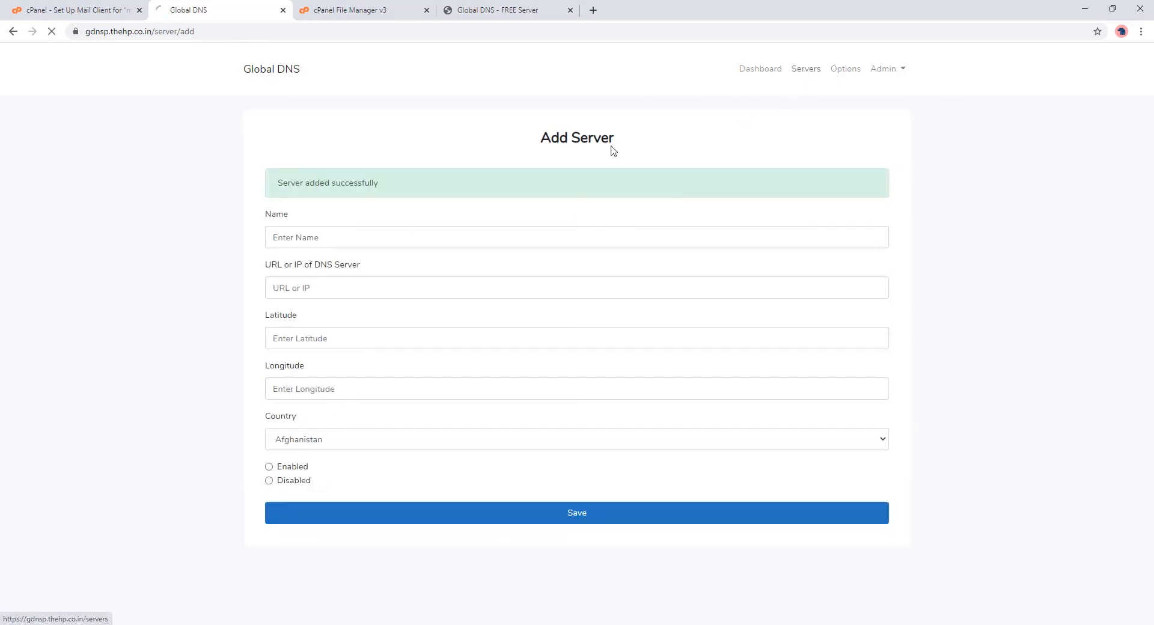
Step: Open the public Global DNS home page in a new tab and run an A-record lookup for a domain
right_click(272, 72)
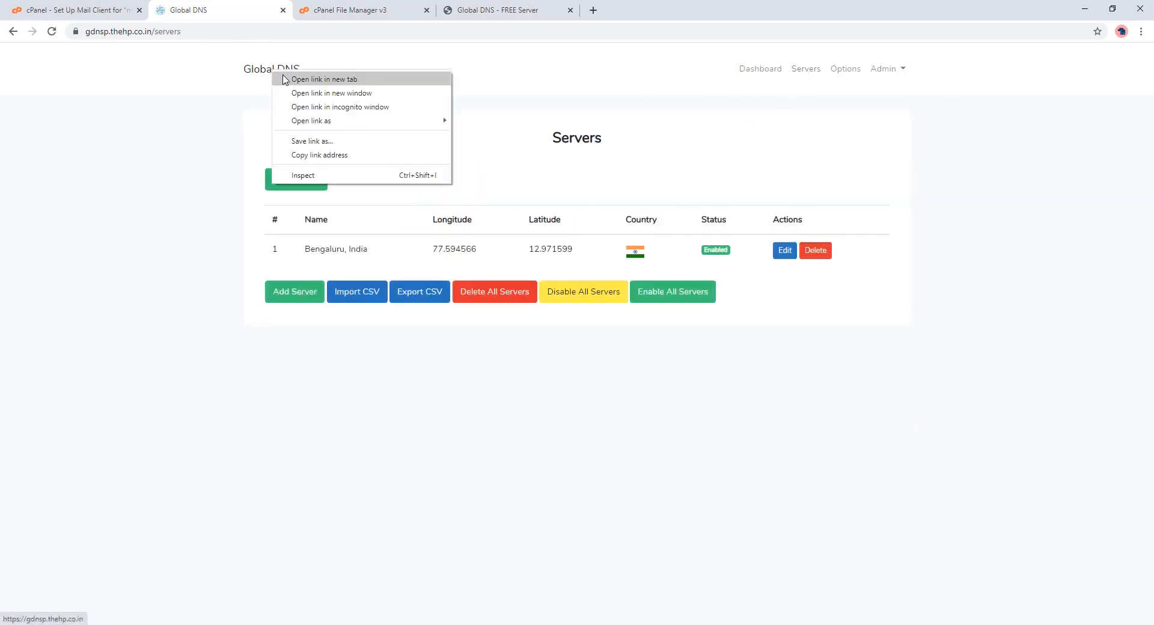
click(319, 80)
click(351, 14)
click(320, 161)
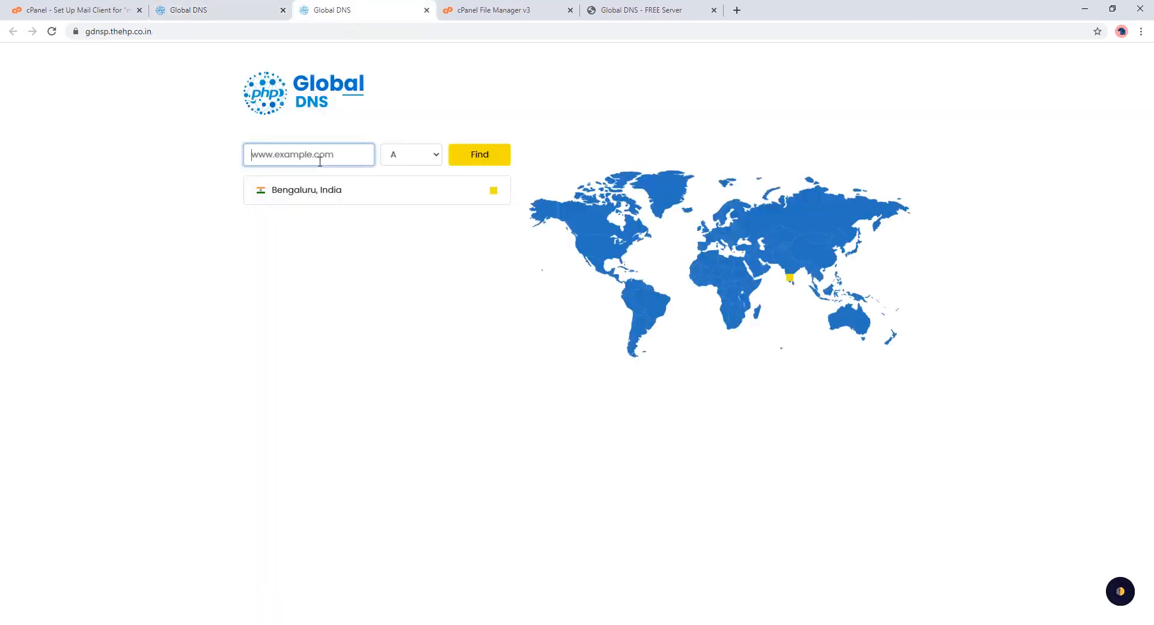
text(harshitpeer.com)
click(497, 156)
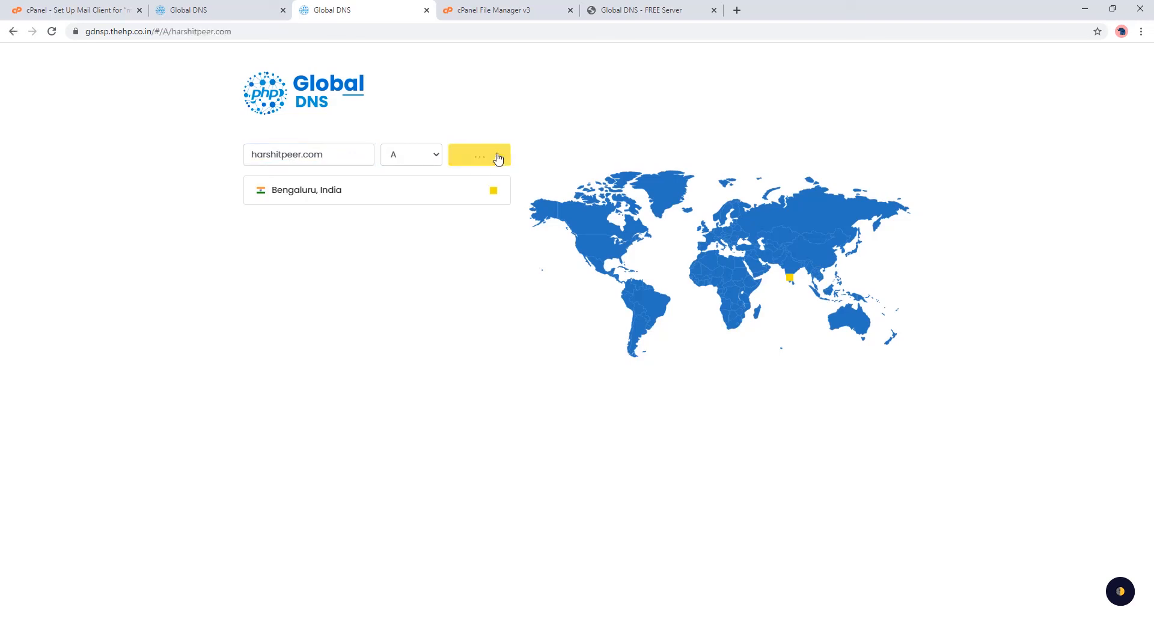